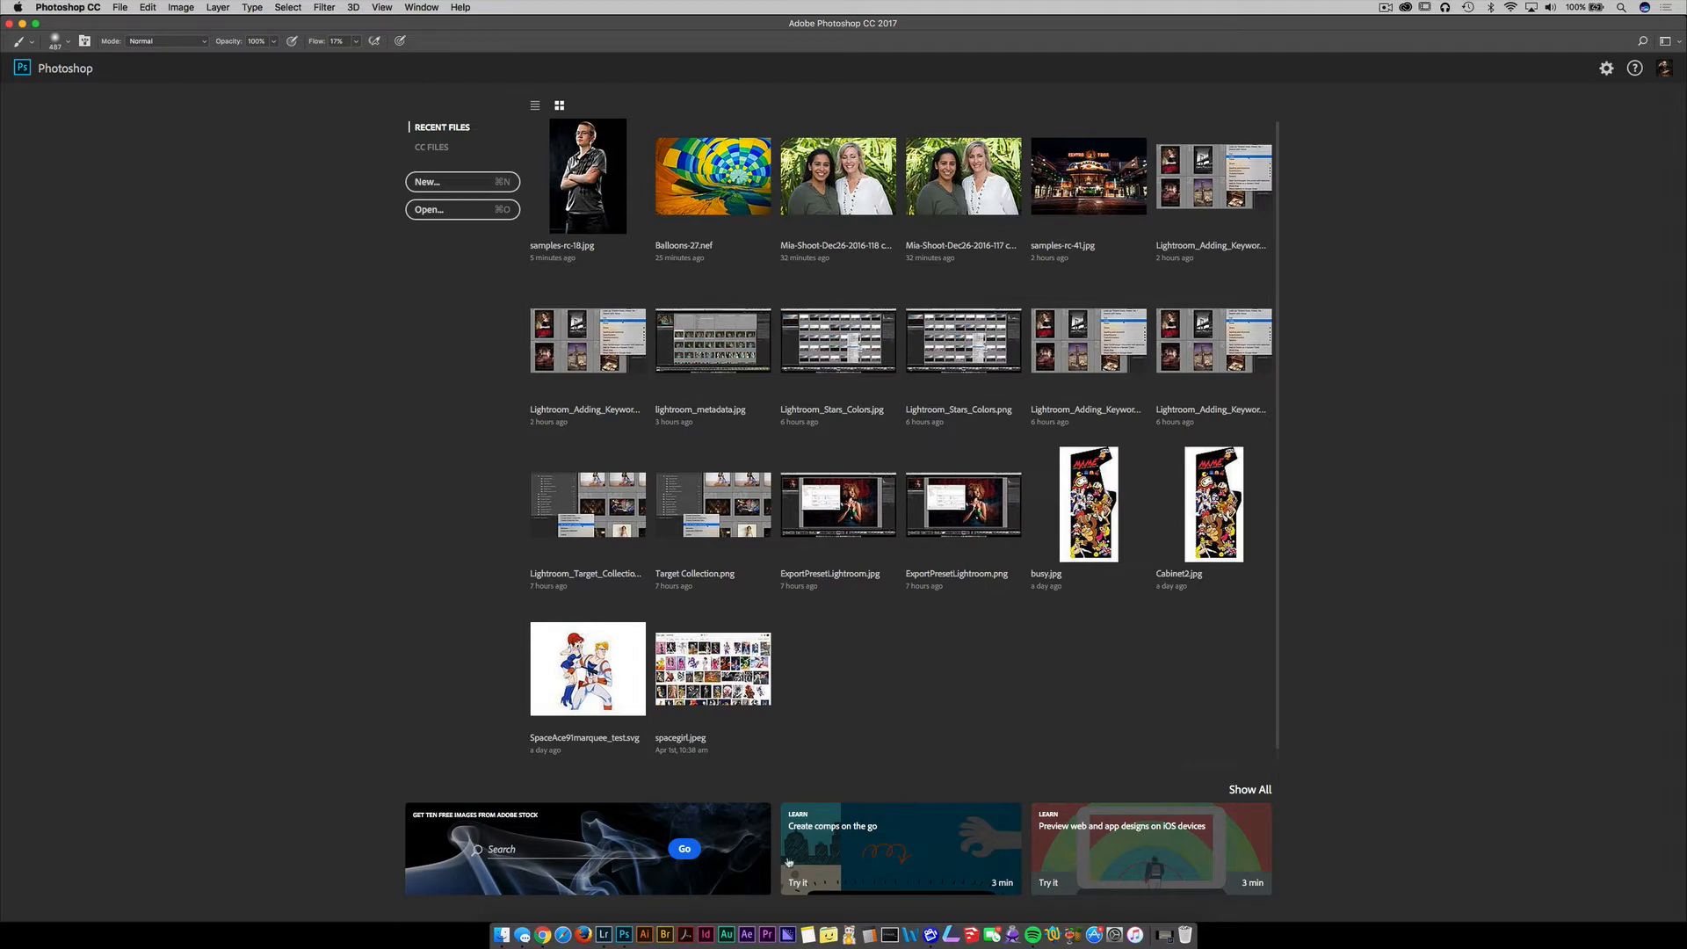
# - Open all the raw files, Editing_Series-1.cr2 through Editing_Series-13.cr2, from the Desktop's Editing Series folder in Camera Raw
pyautogui.click(119, 7)
pyautogui.click(163, 36)
pyautogui.click(672, 287)
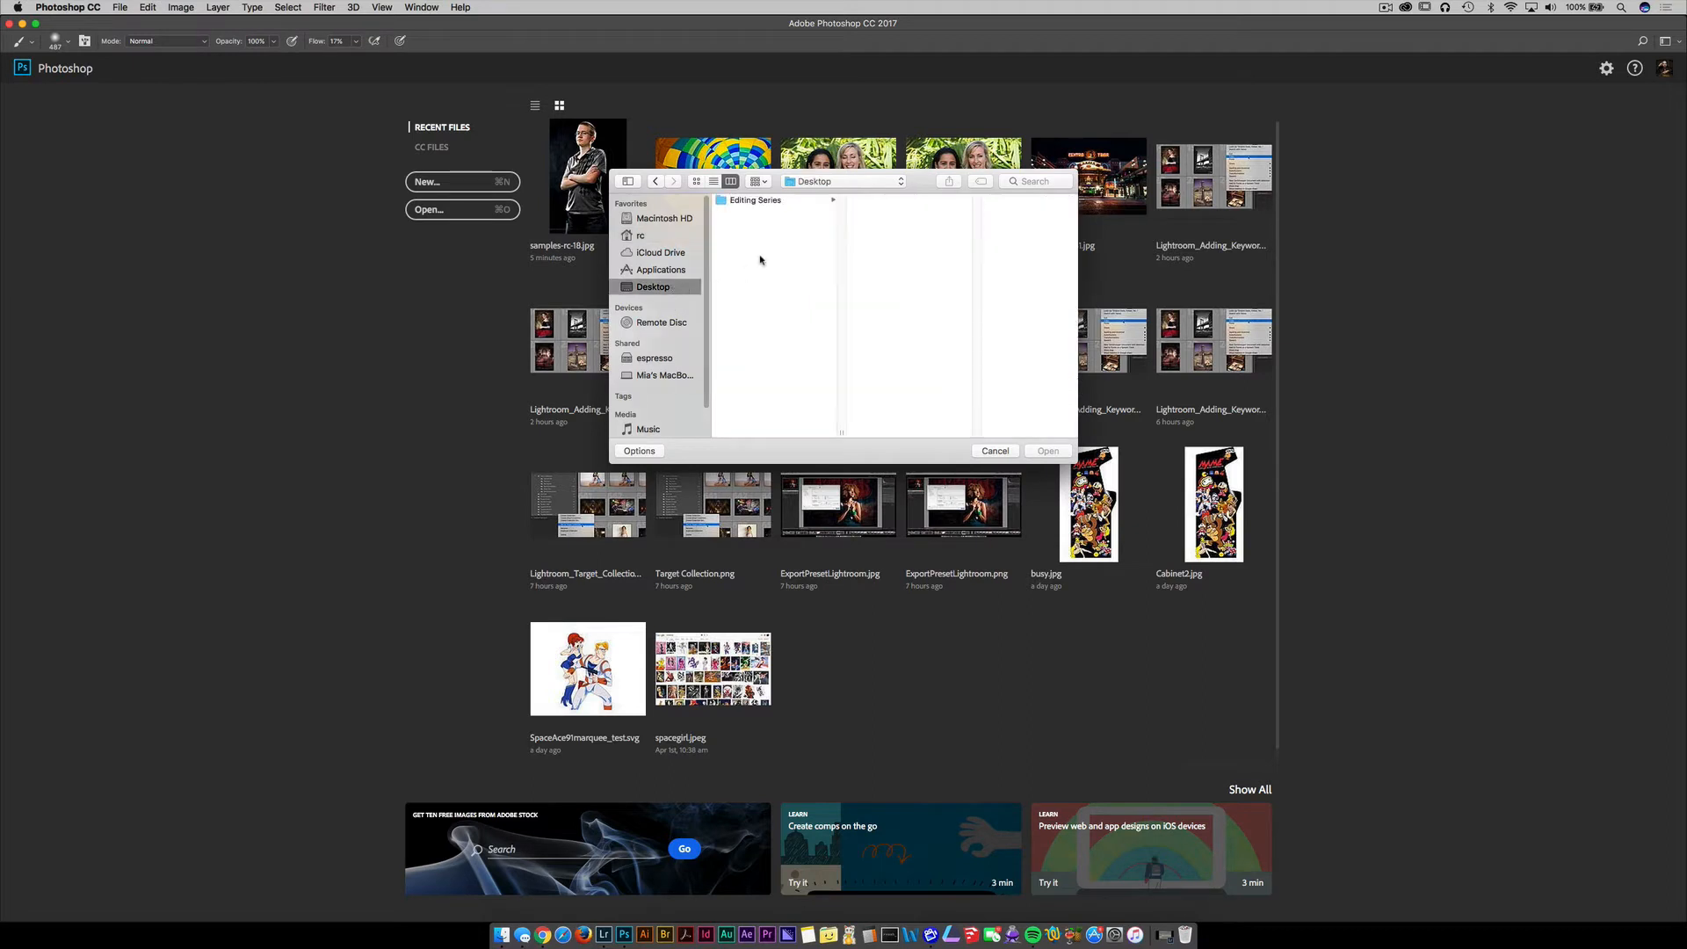
pyautogui.click(758, 201)
pyautogui.click(924, 201)
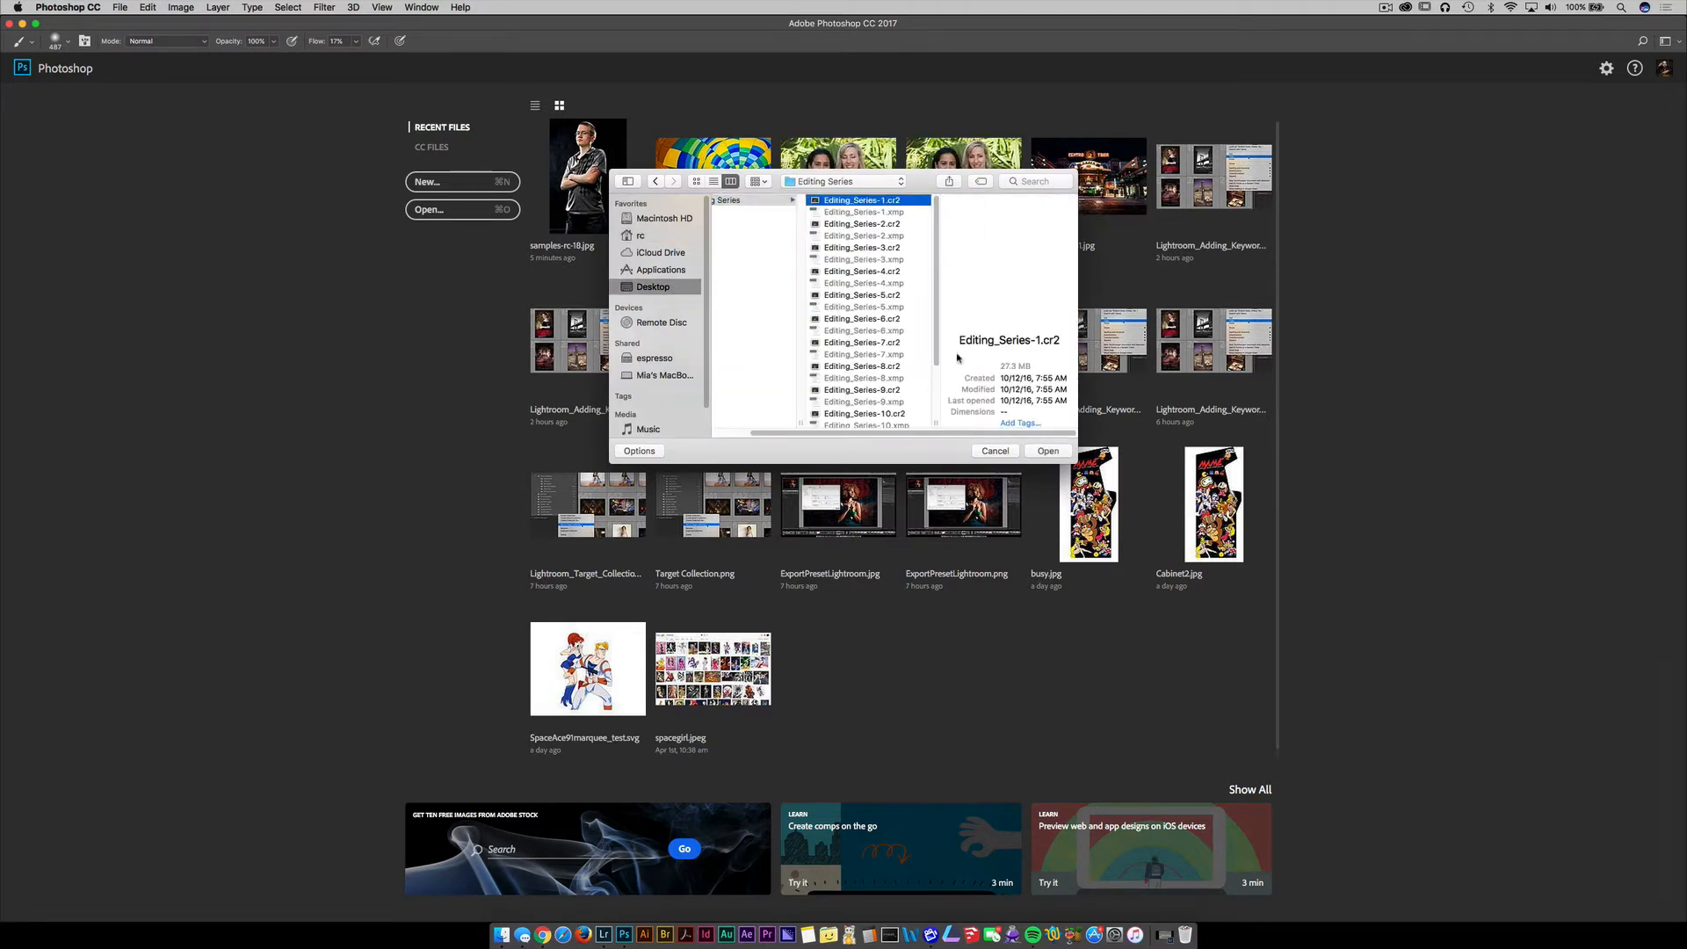
pyautogui.scroll(-3, 908, 410)
pyautogui.keyDown('shift'); pyautogui.click(908, 410); pyautogui.keyUp('shift')
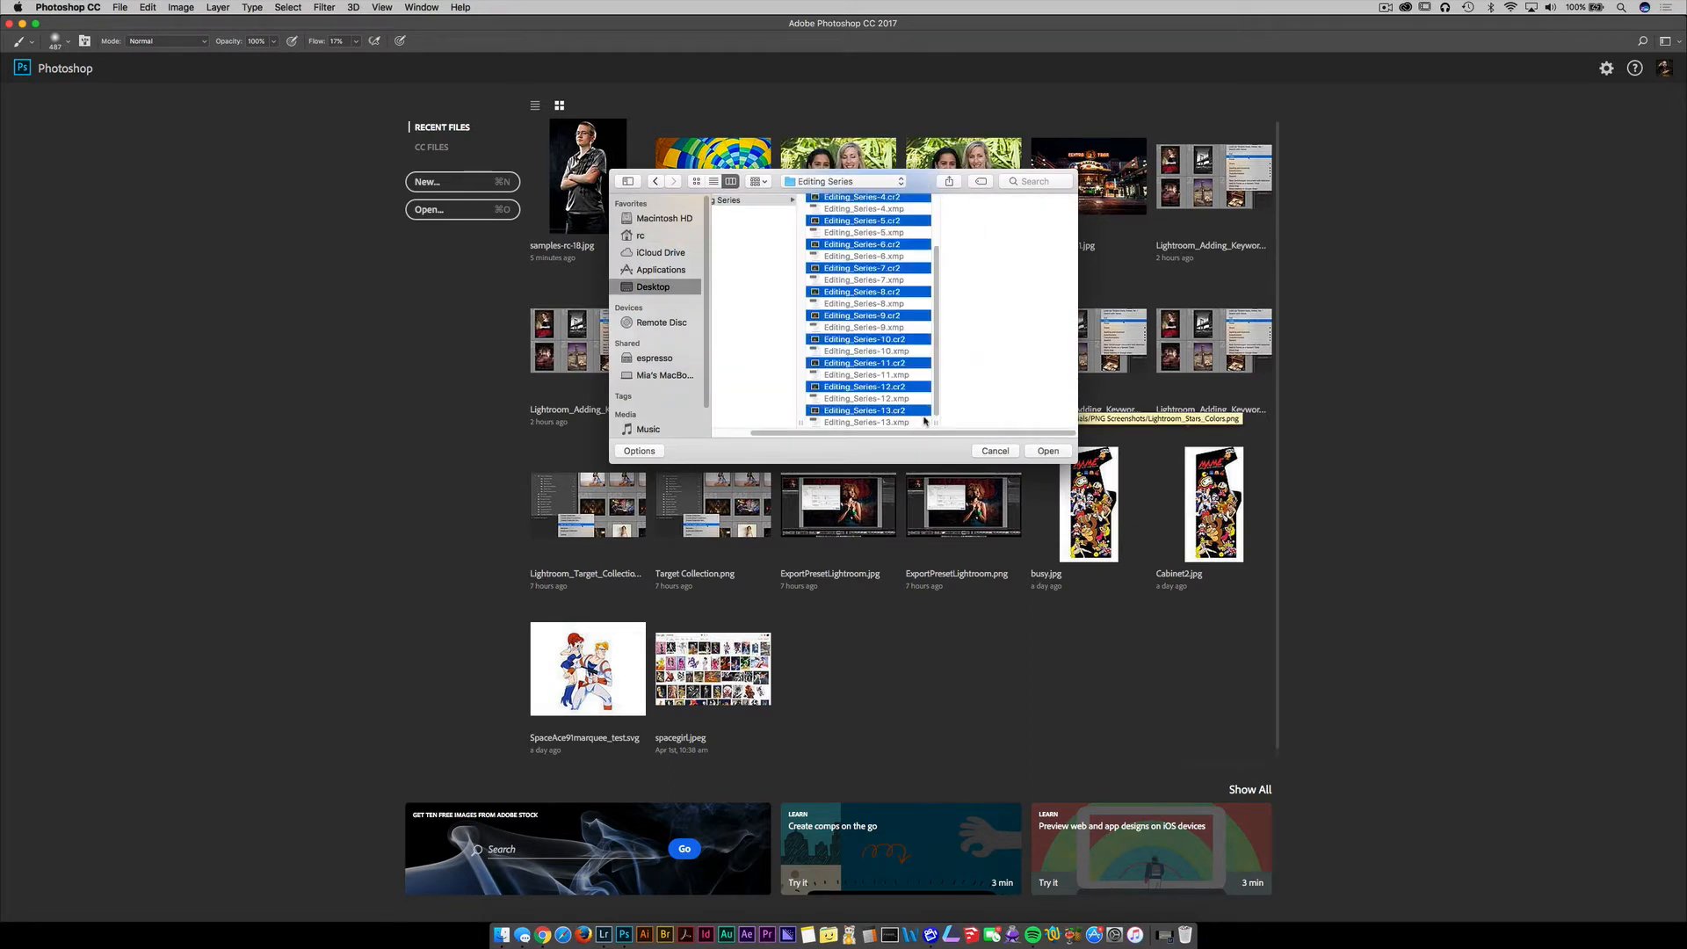
pyautogui.click(1049, 450)
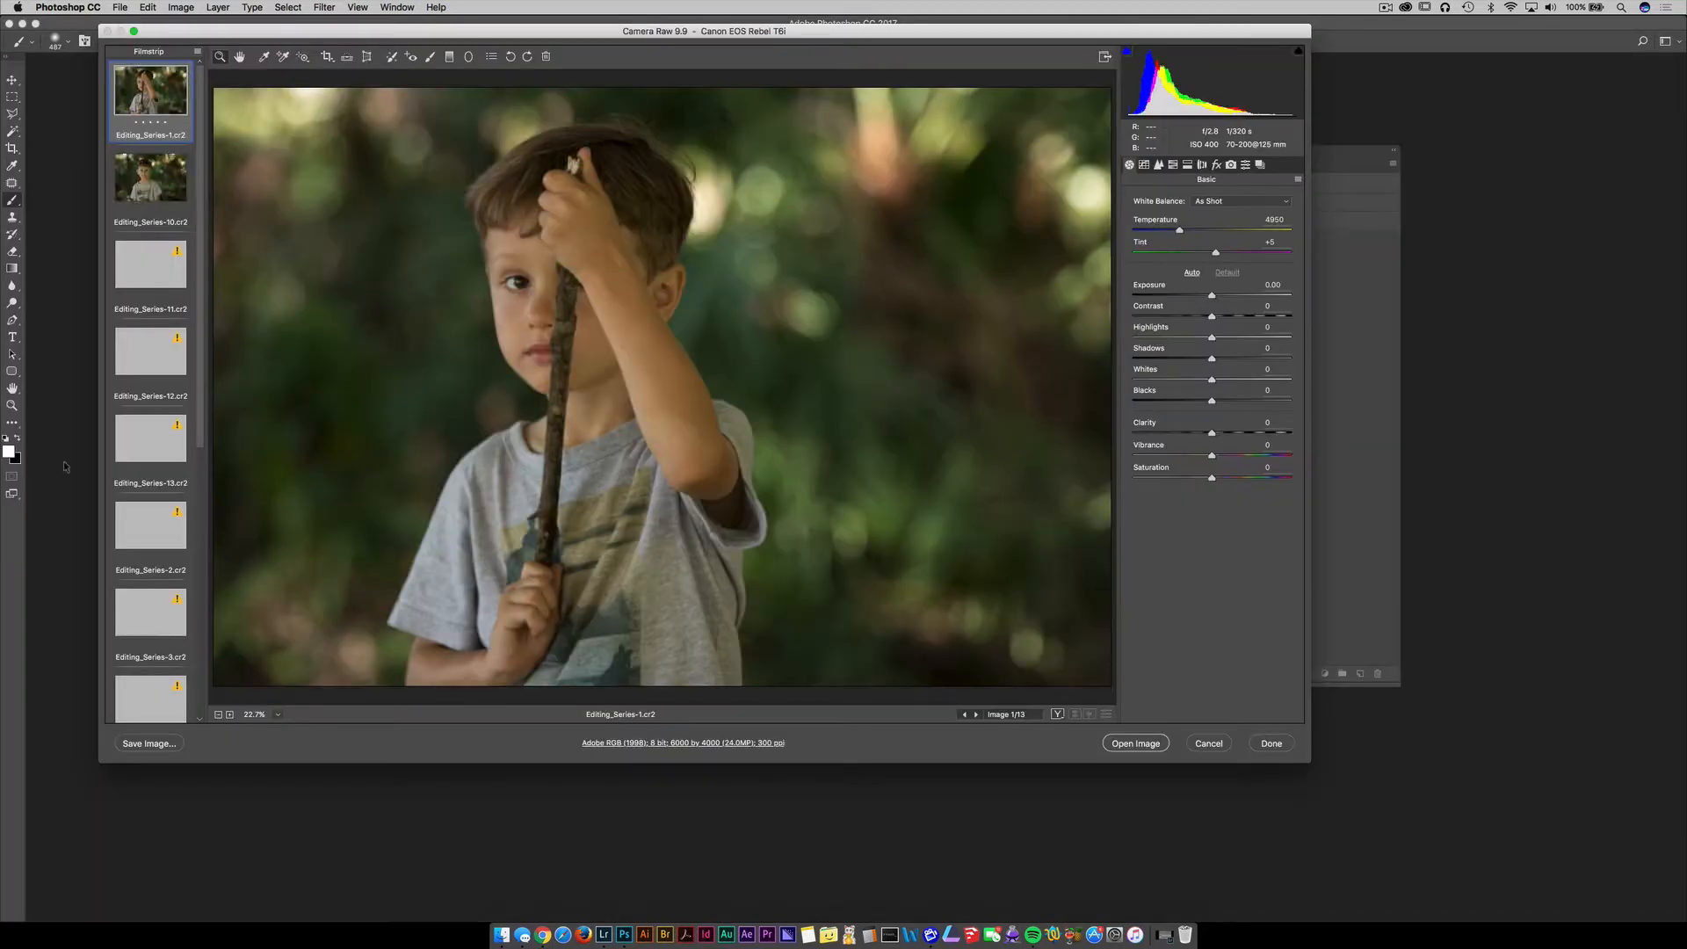
pyautogui.moveTo(455, 35); pyautogui.dragTo(494, 121)
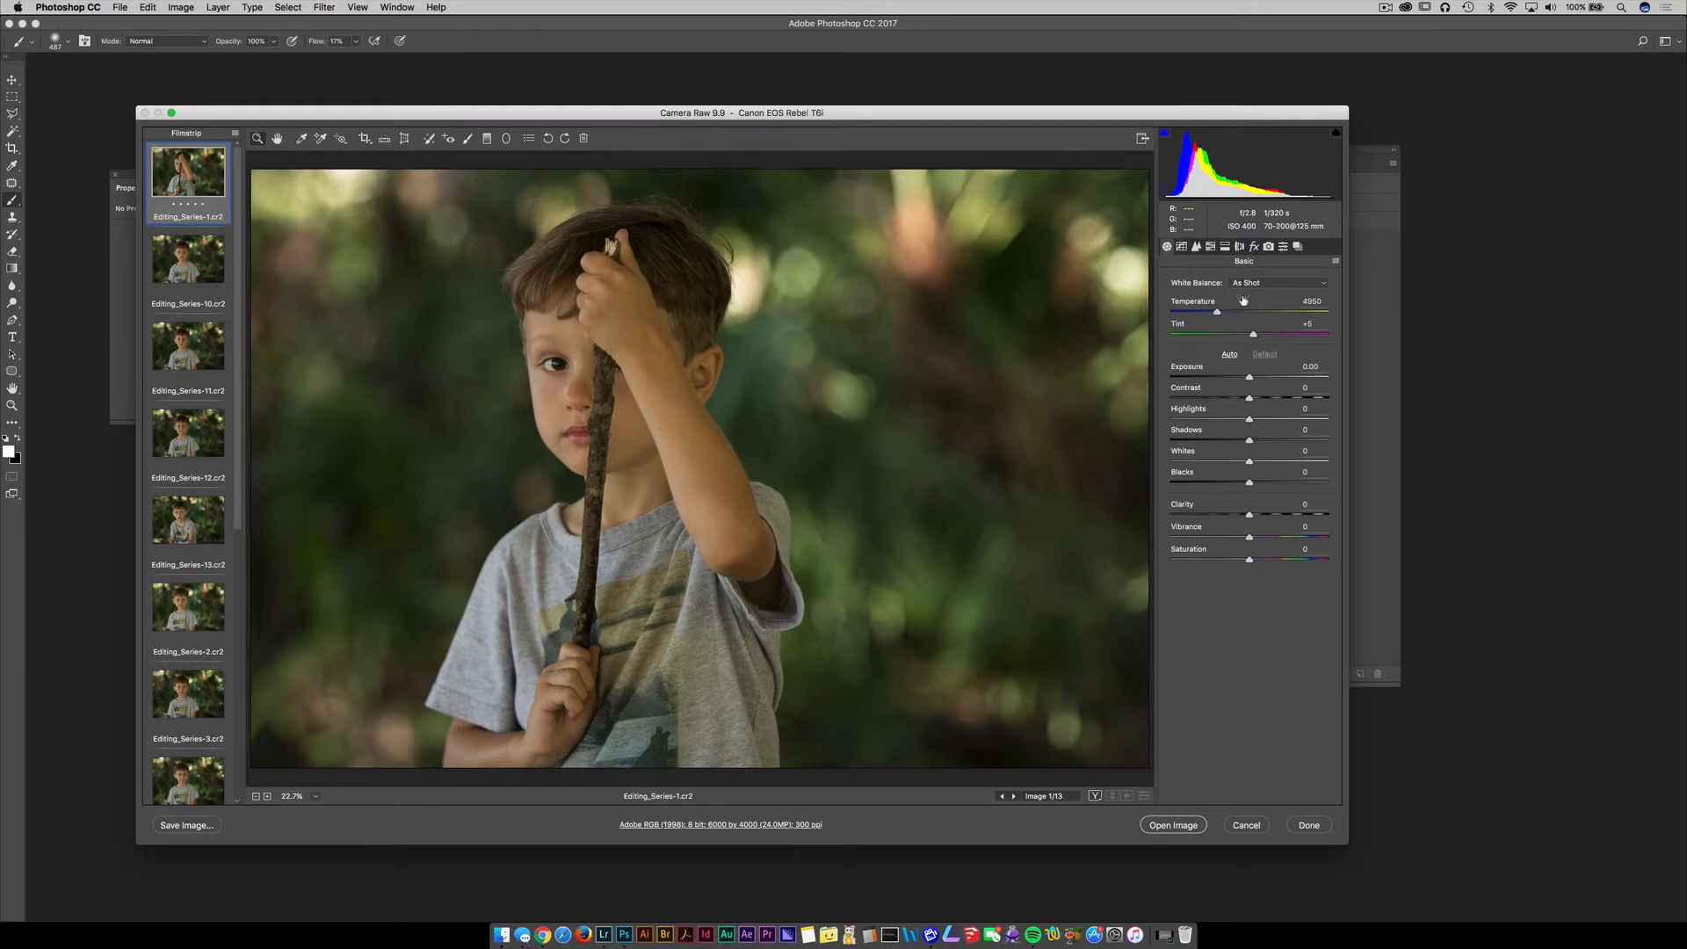
# - Set Tint to +11 and Exposure to +0.40 on Editing_Series-1.cr2, and synchronize the settings across all filmstrip images
pyautogui.moveTo(1253, 335); pyautogui.dragTo(1256, 378)
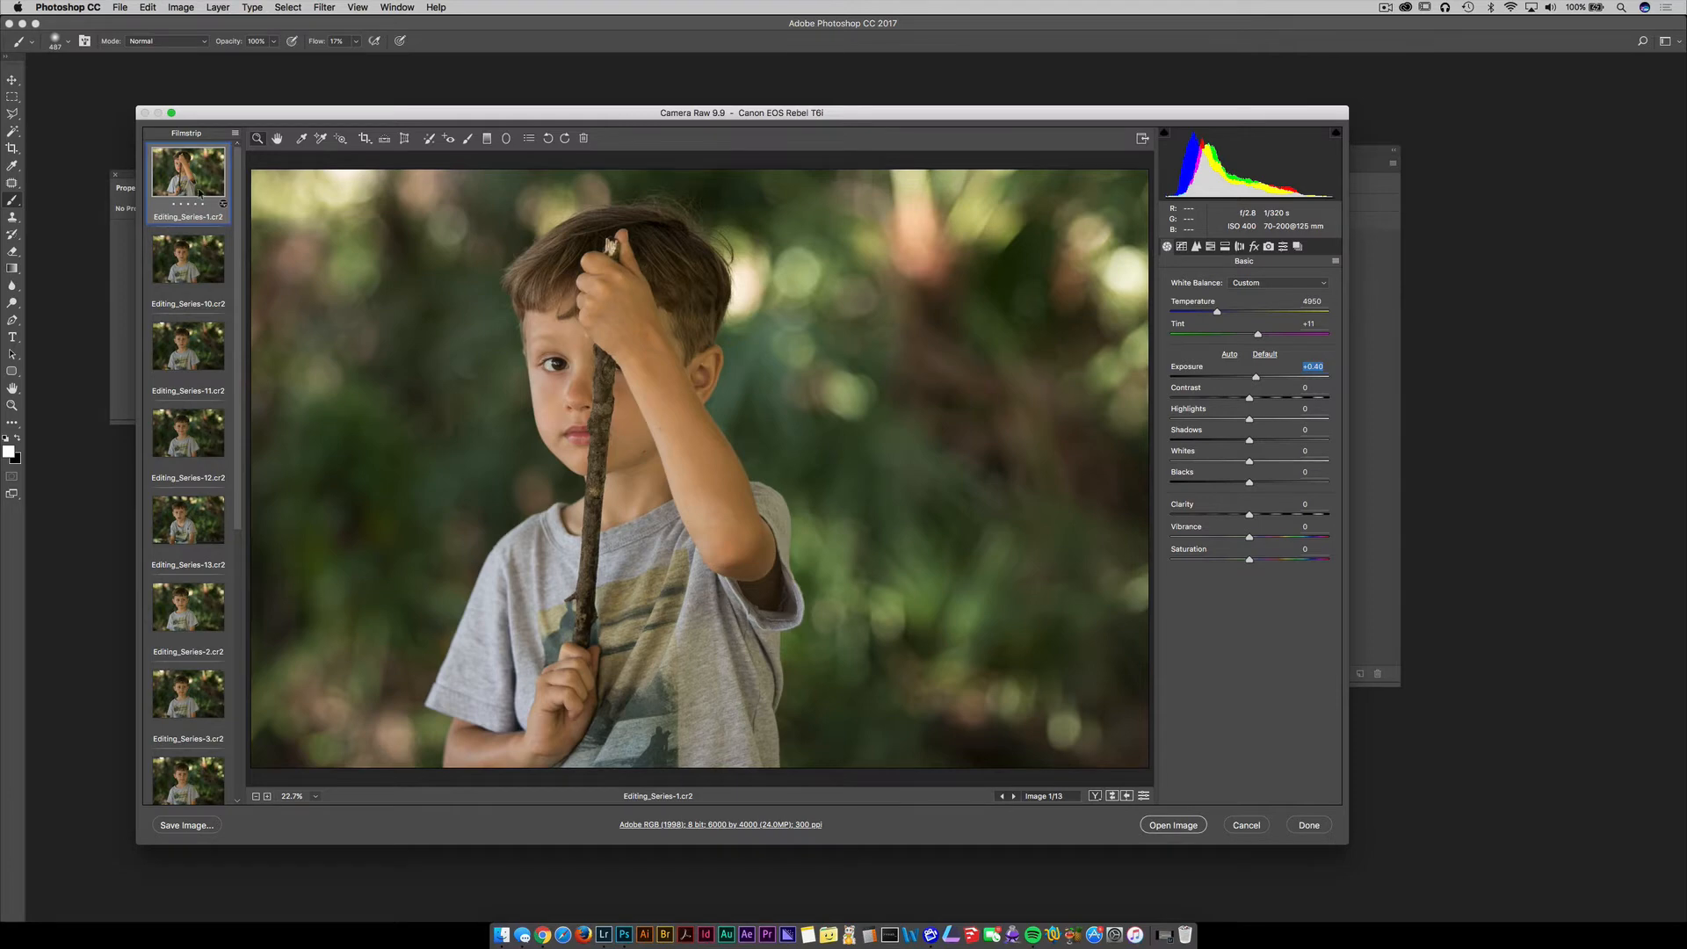
pyautogui.press('super+a')
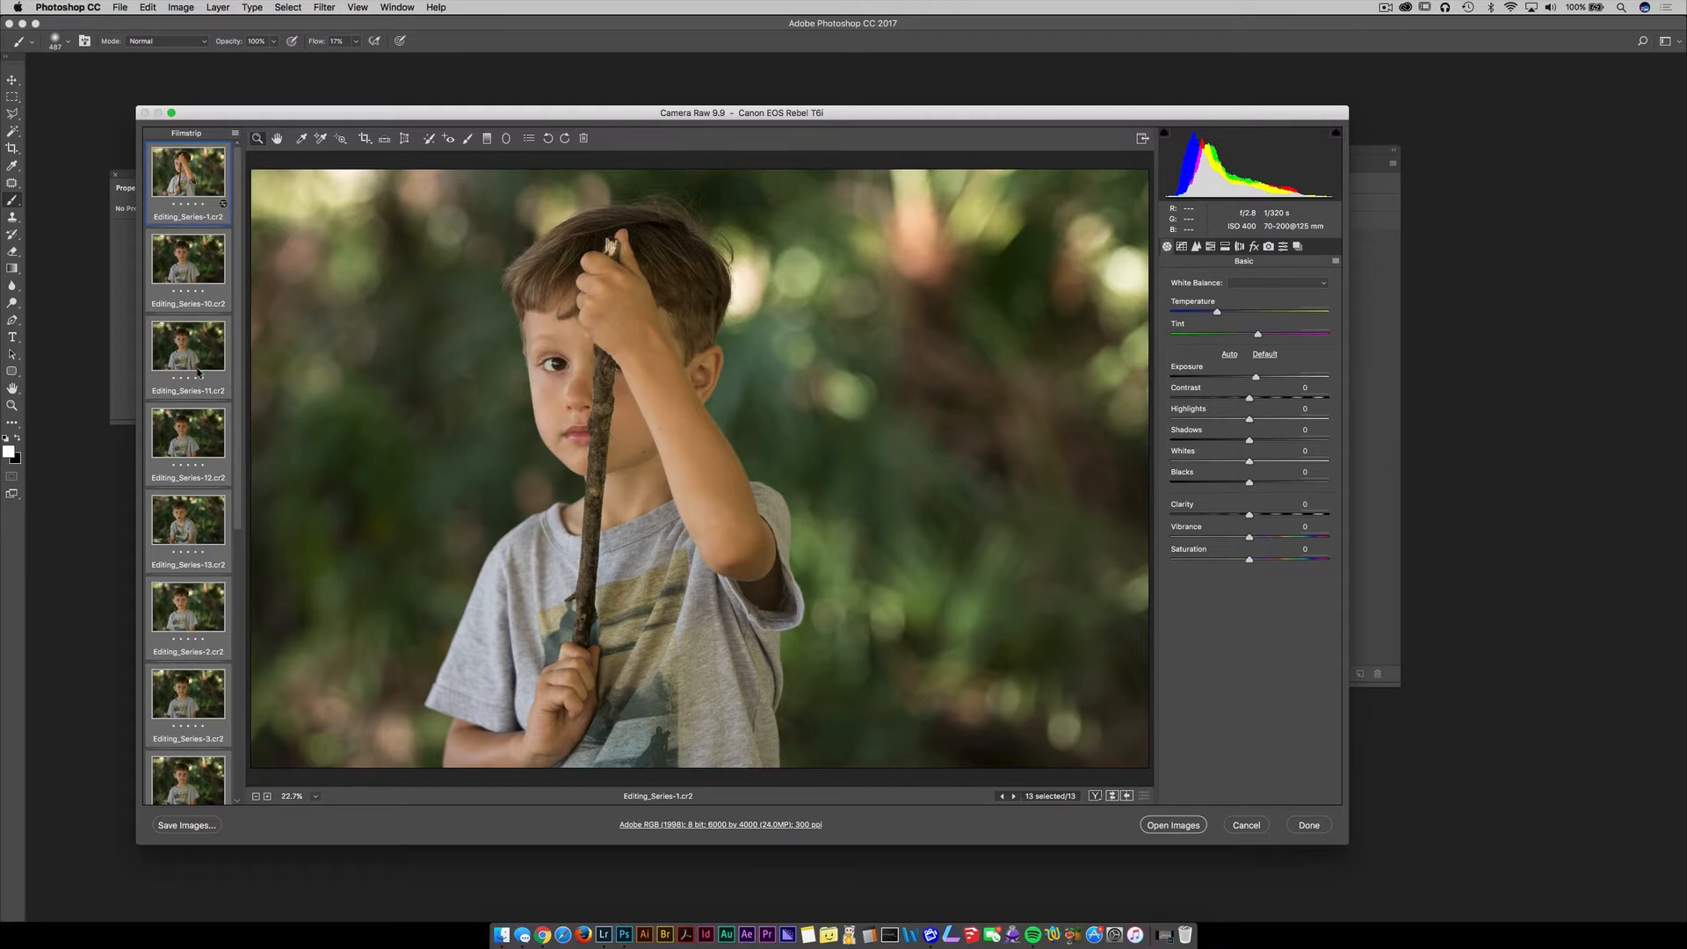
pyautogui.click(235, 133)
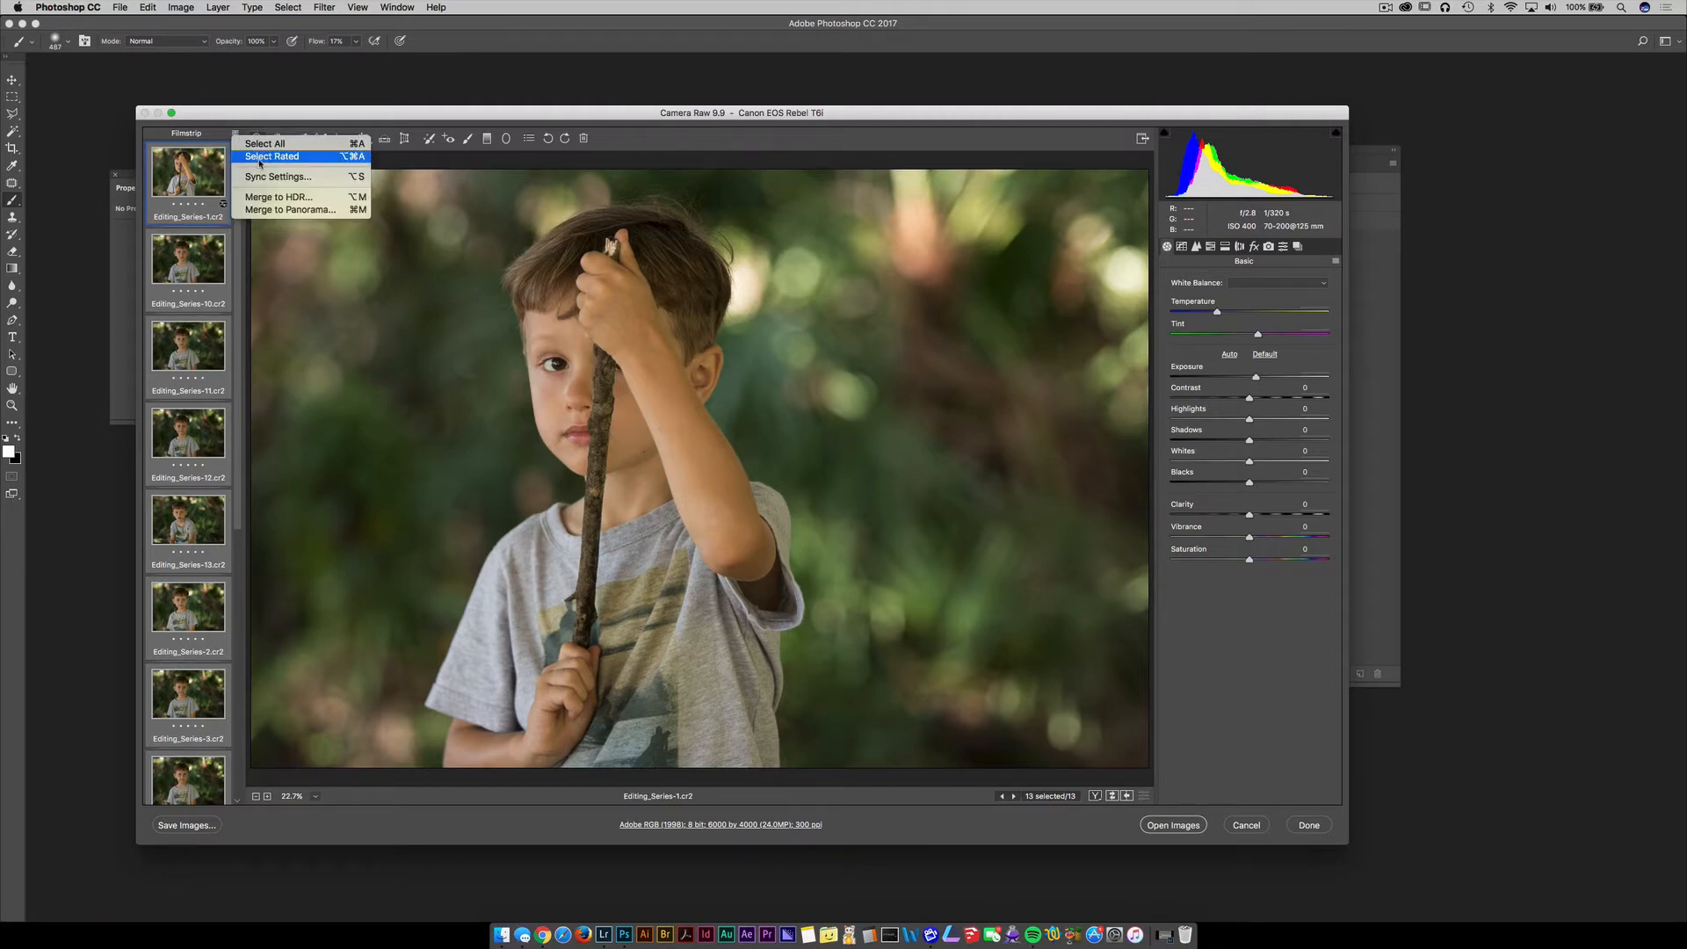
pyautogui.click(283, 178)
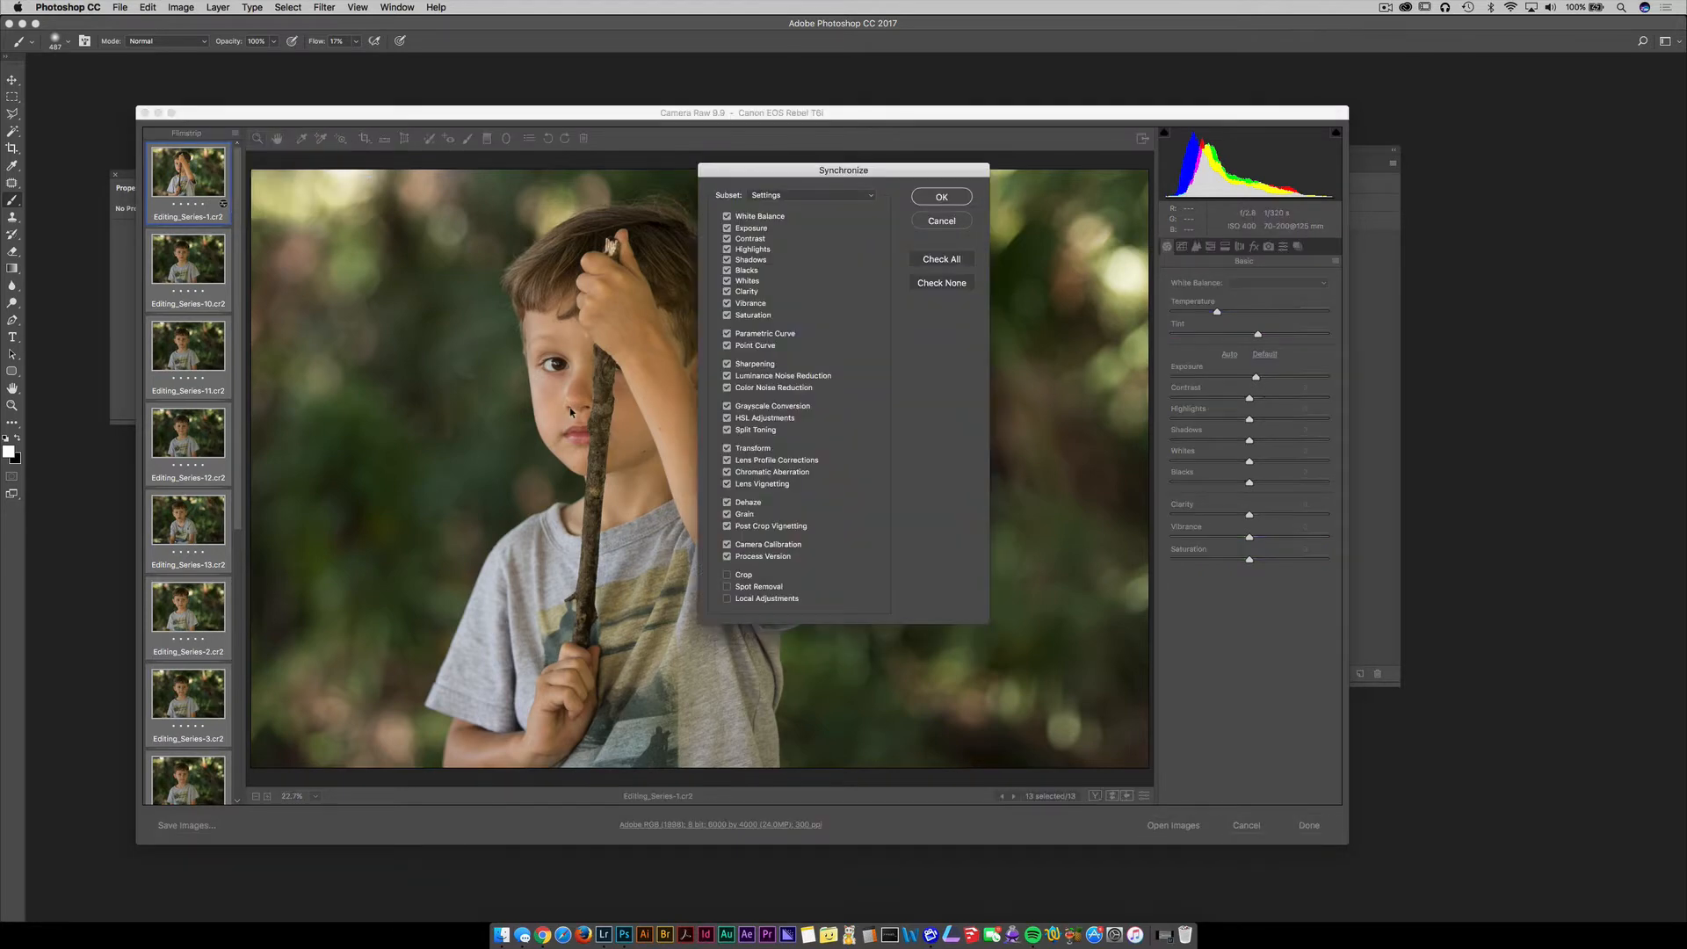
pyautogui.click(942, 197)
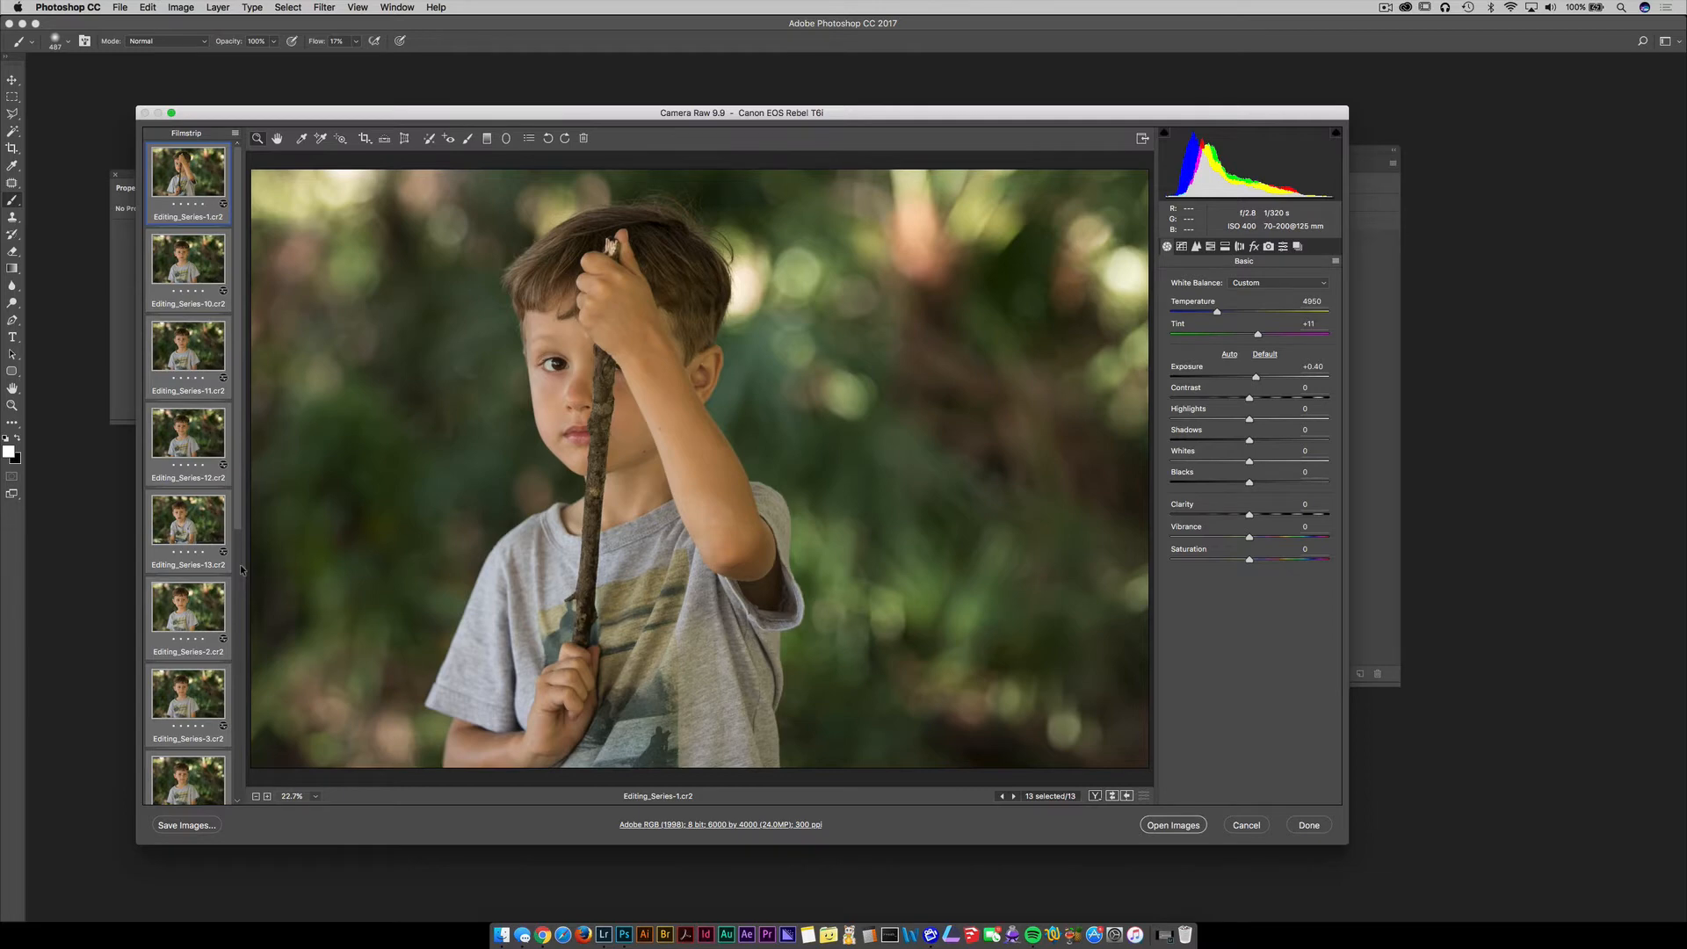
# - Set the save destination for all selected images to a new Desktop folder named JPG 1
pyautogui.click(186, 825)
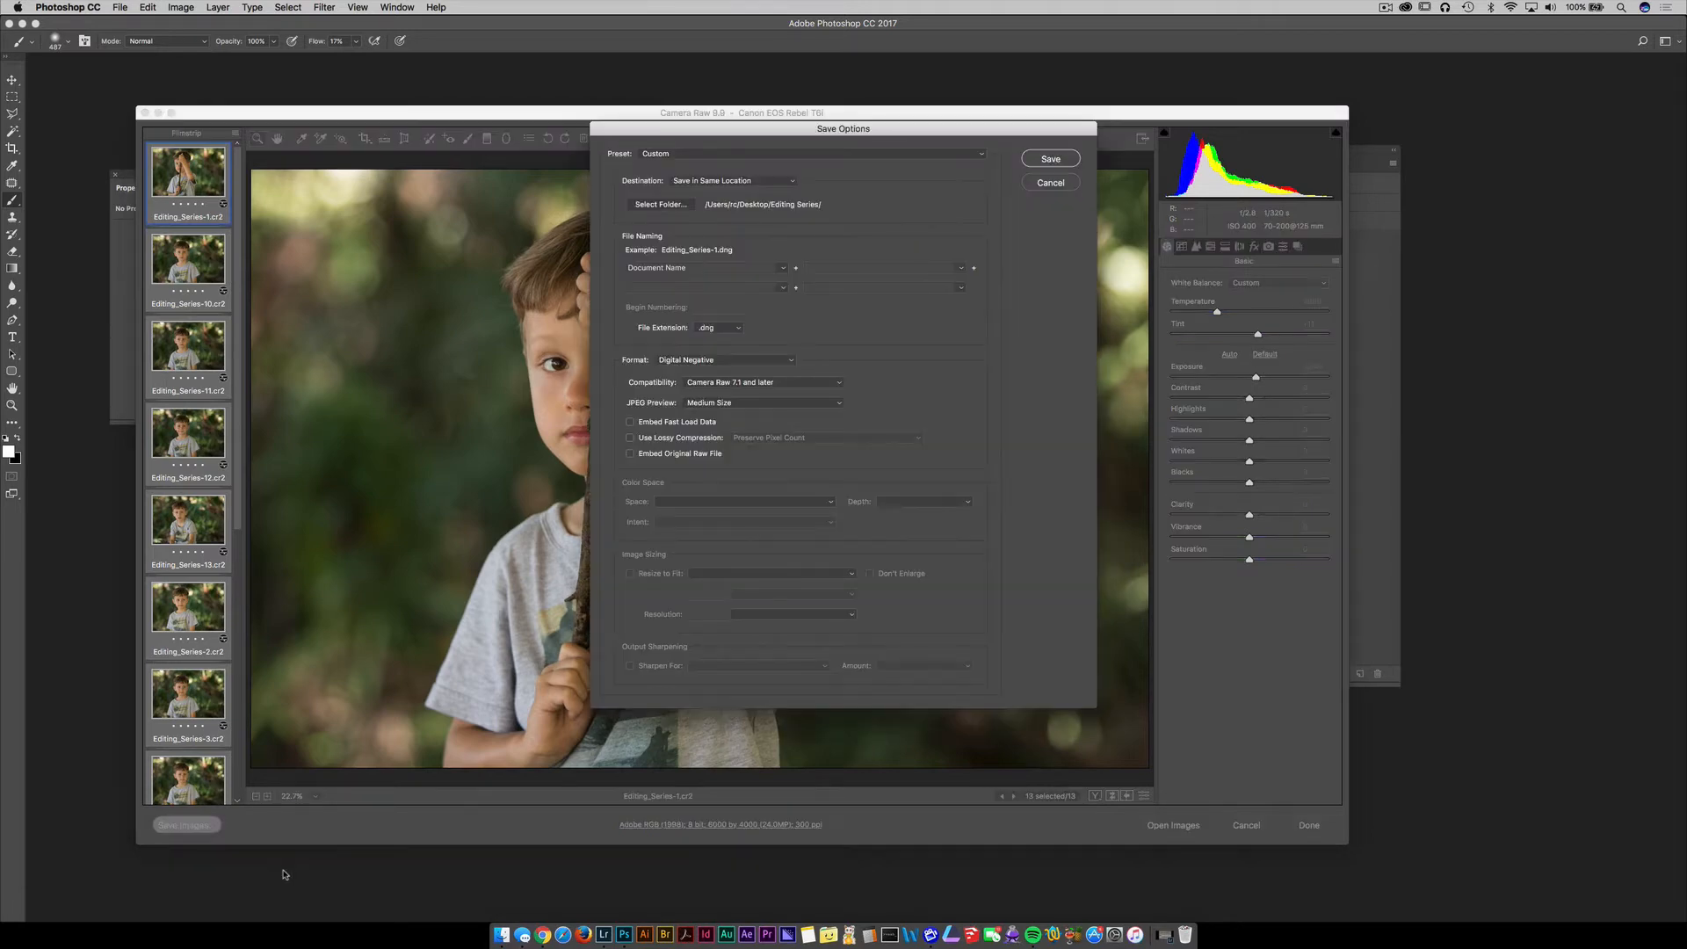
pyautogui.click(682, 206)
pyautogui.click(694, 282)
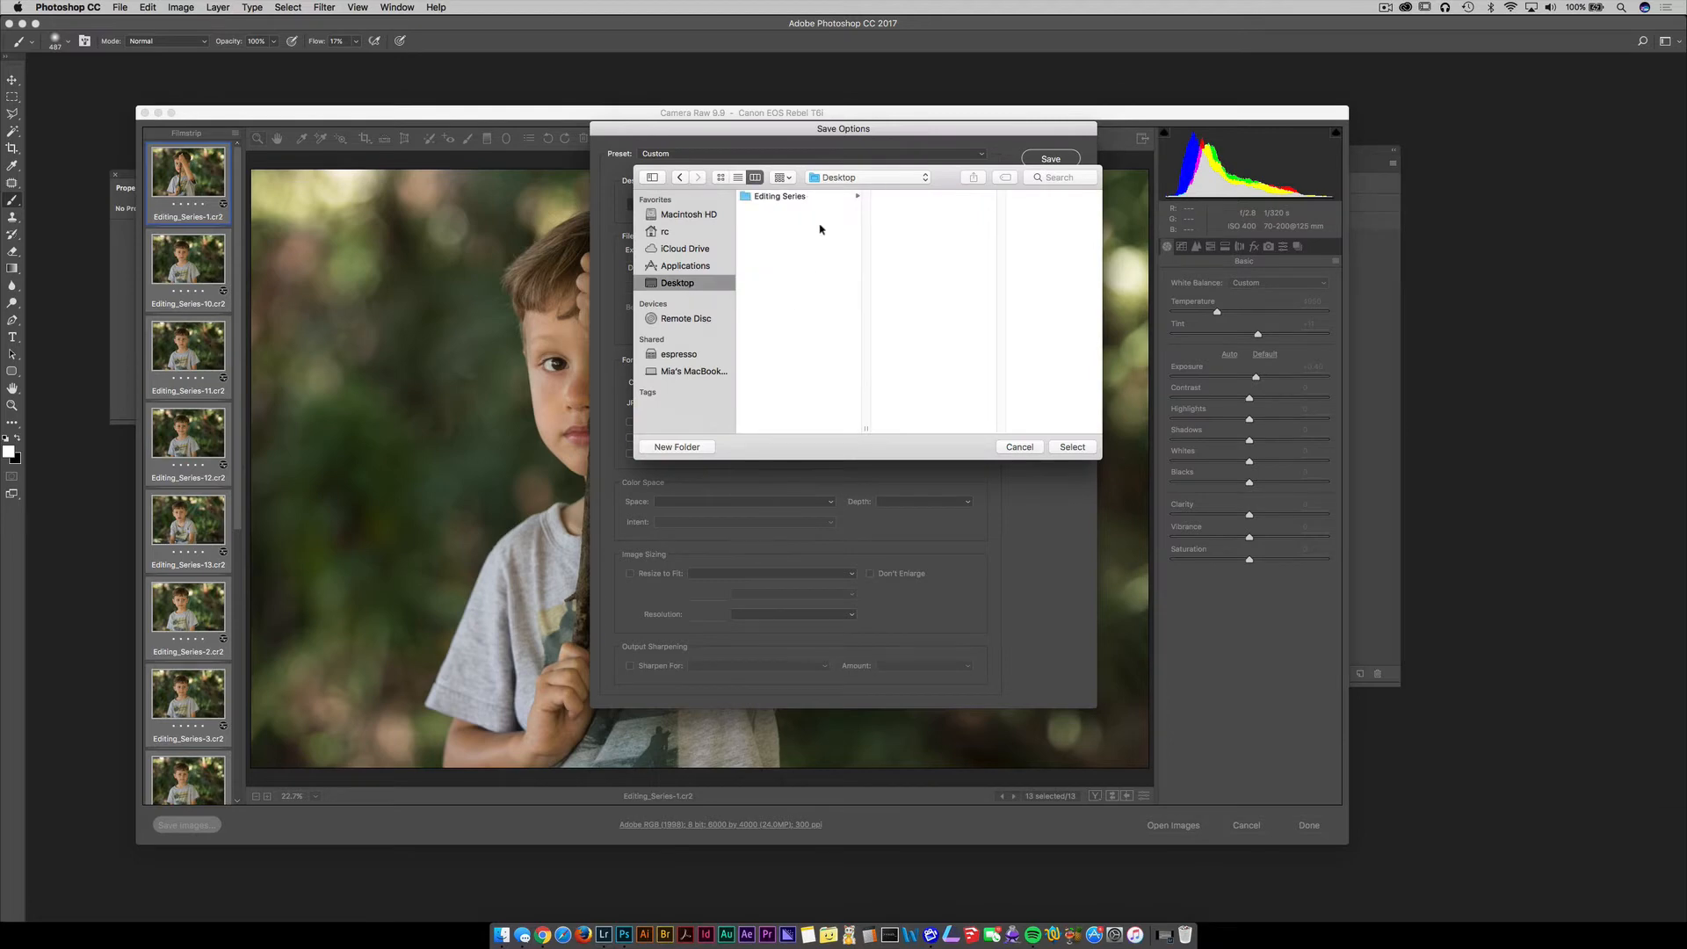
pyautogui.click(692, 448)
pyautogui.write('JPG 1')
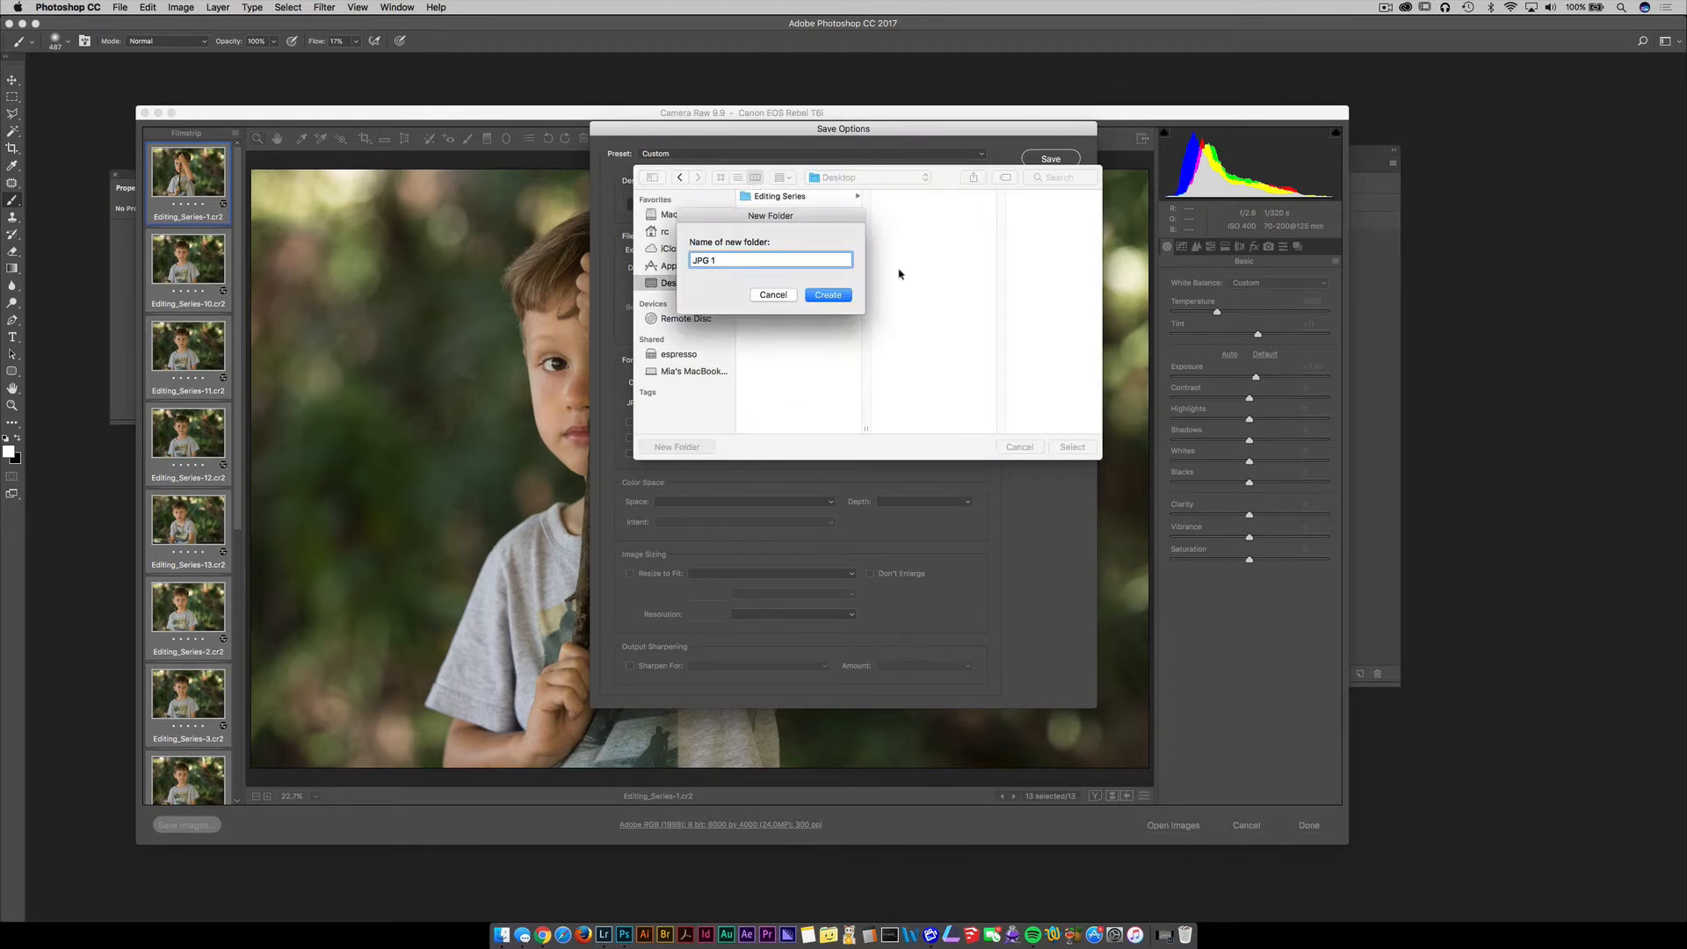
pyautogui.press('Return')
pyautogui.click(1075, 448)
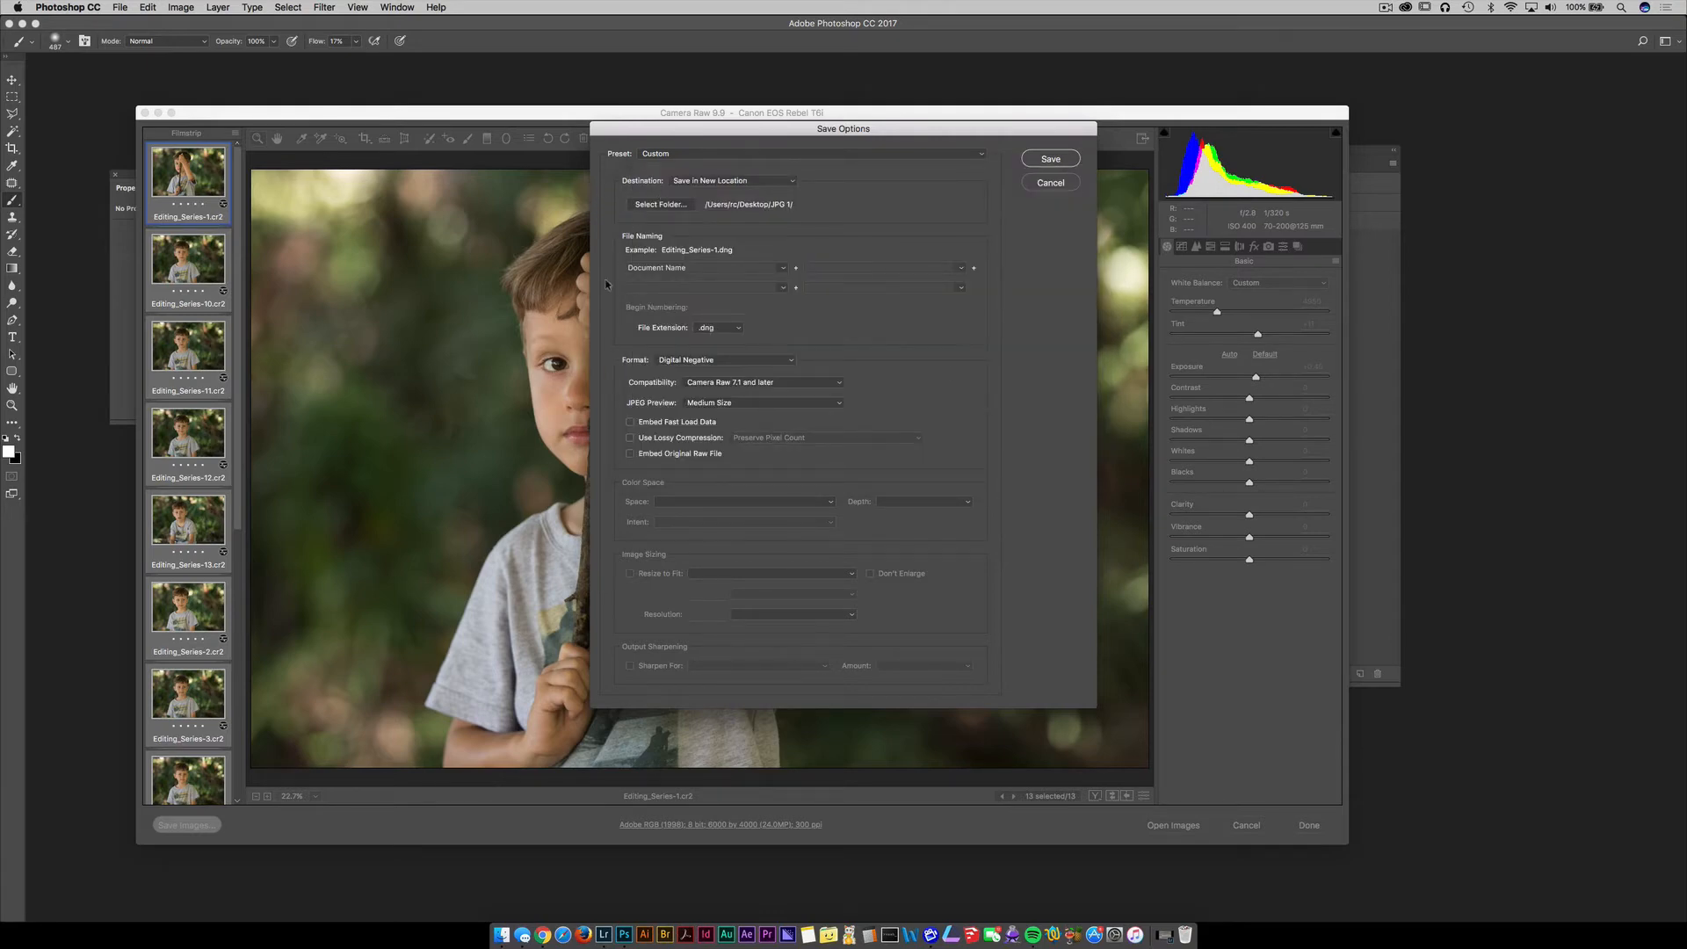
# - Choose JPEG as the save format and save all selected images
pyautogui.click(725, 360)
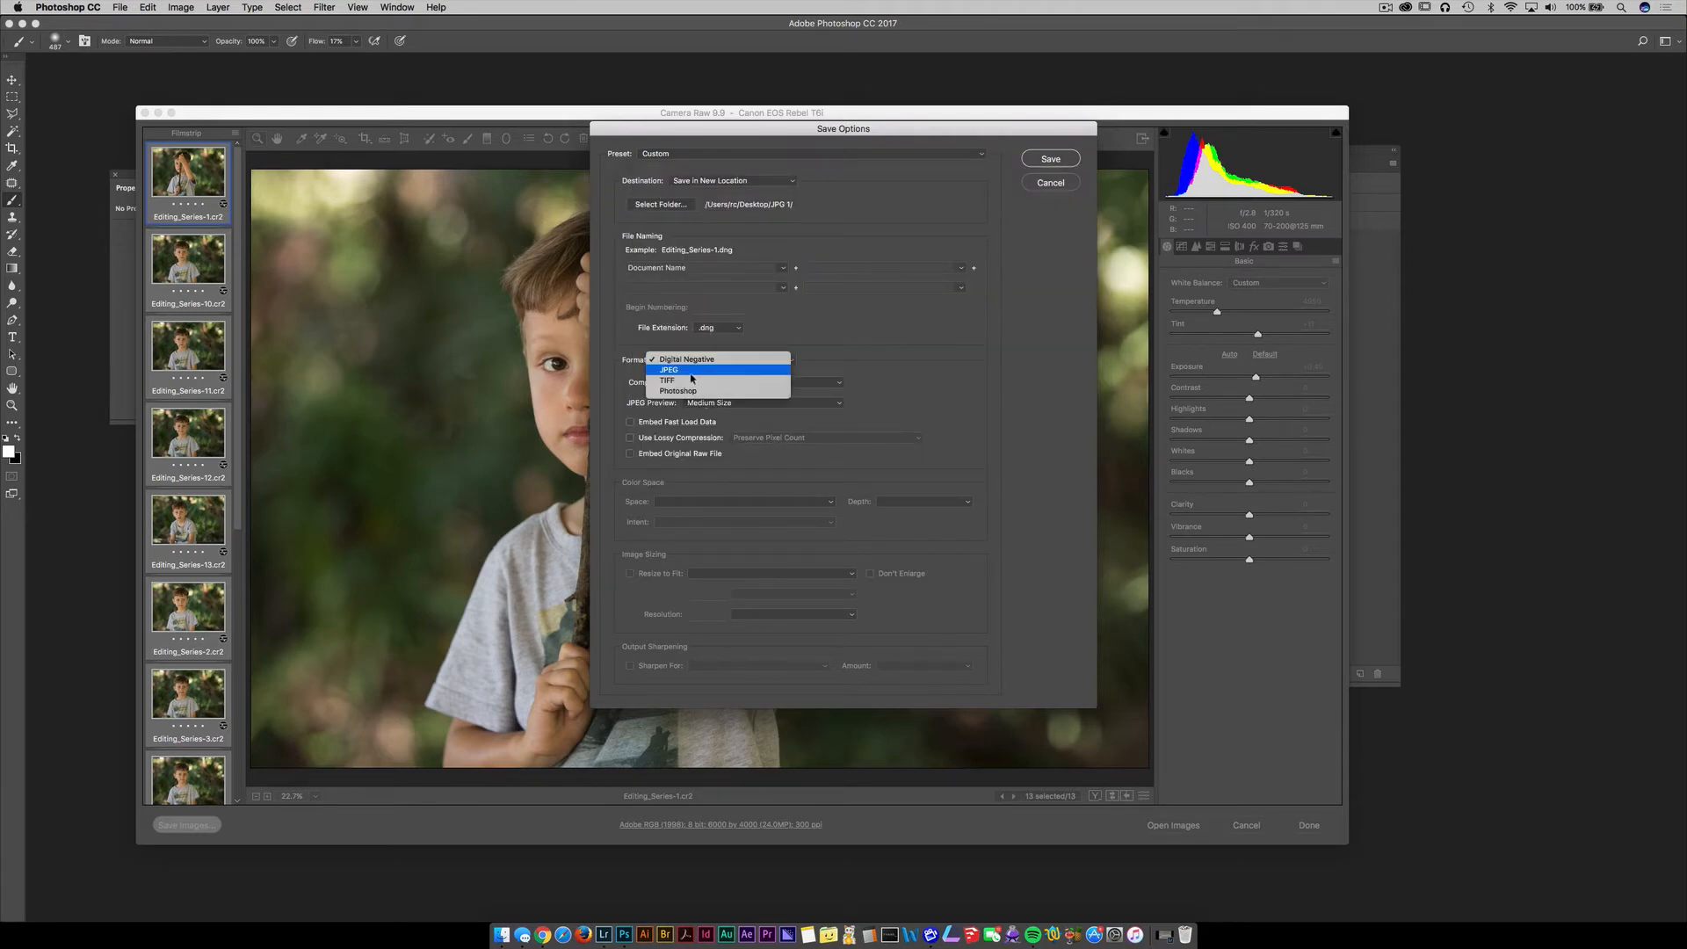
pyautogui.click(686, 373)
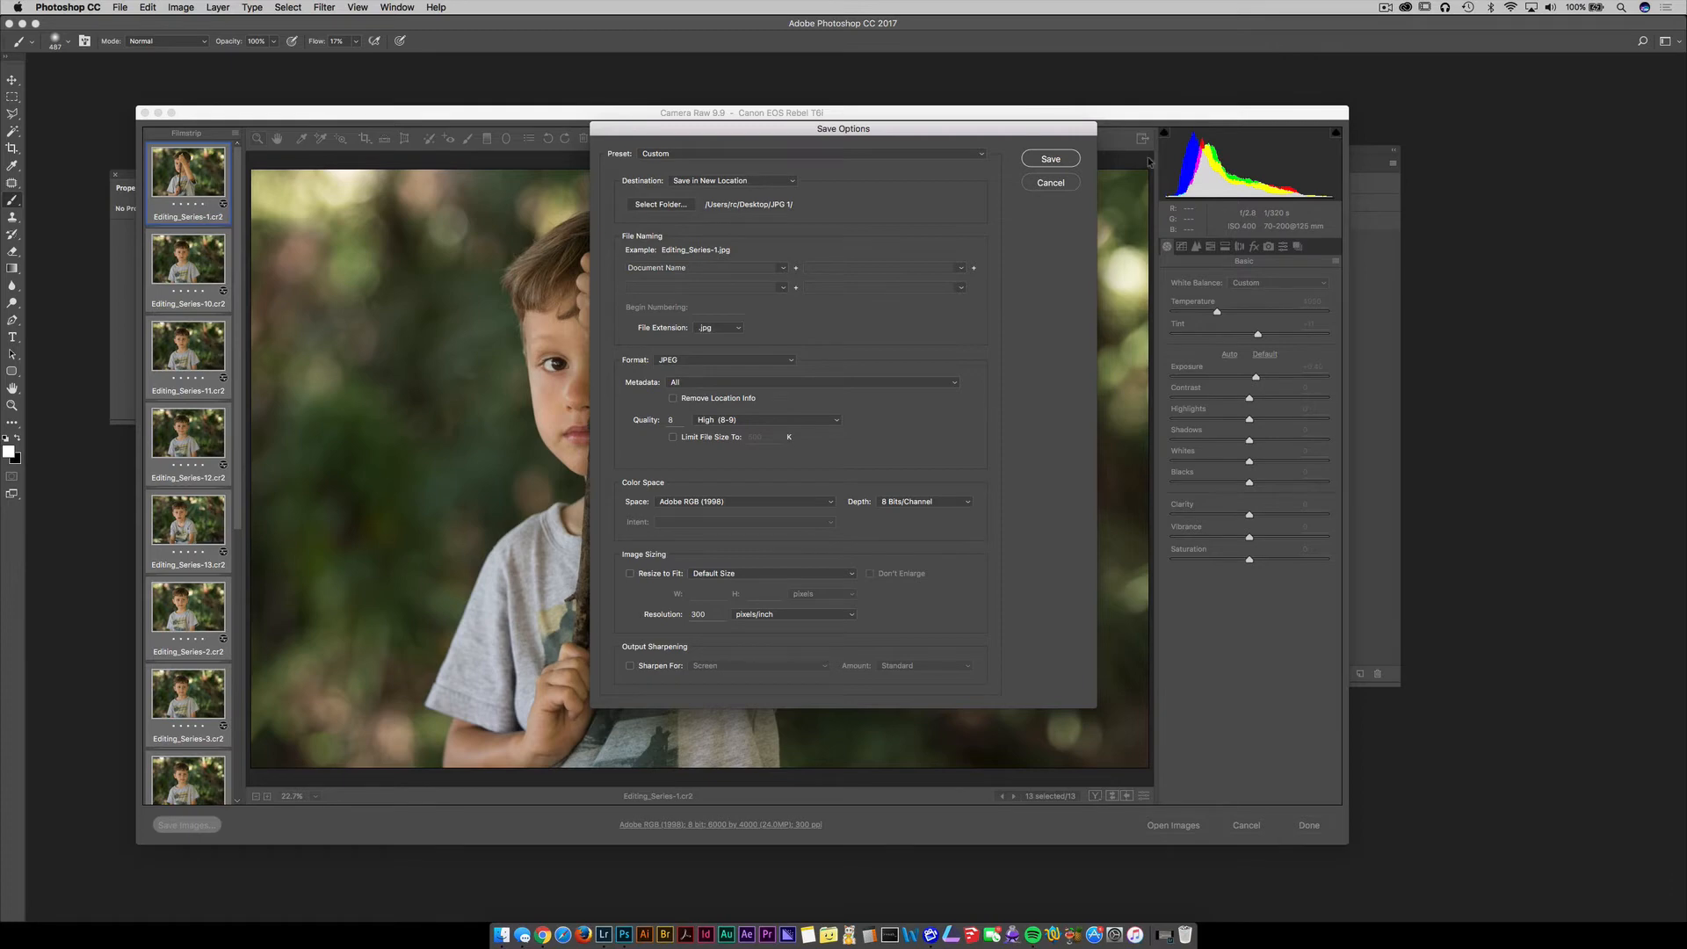
pyautogui.click(1034, 159)
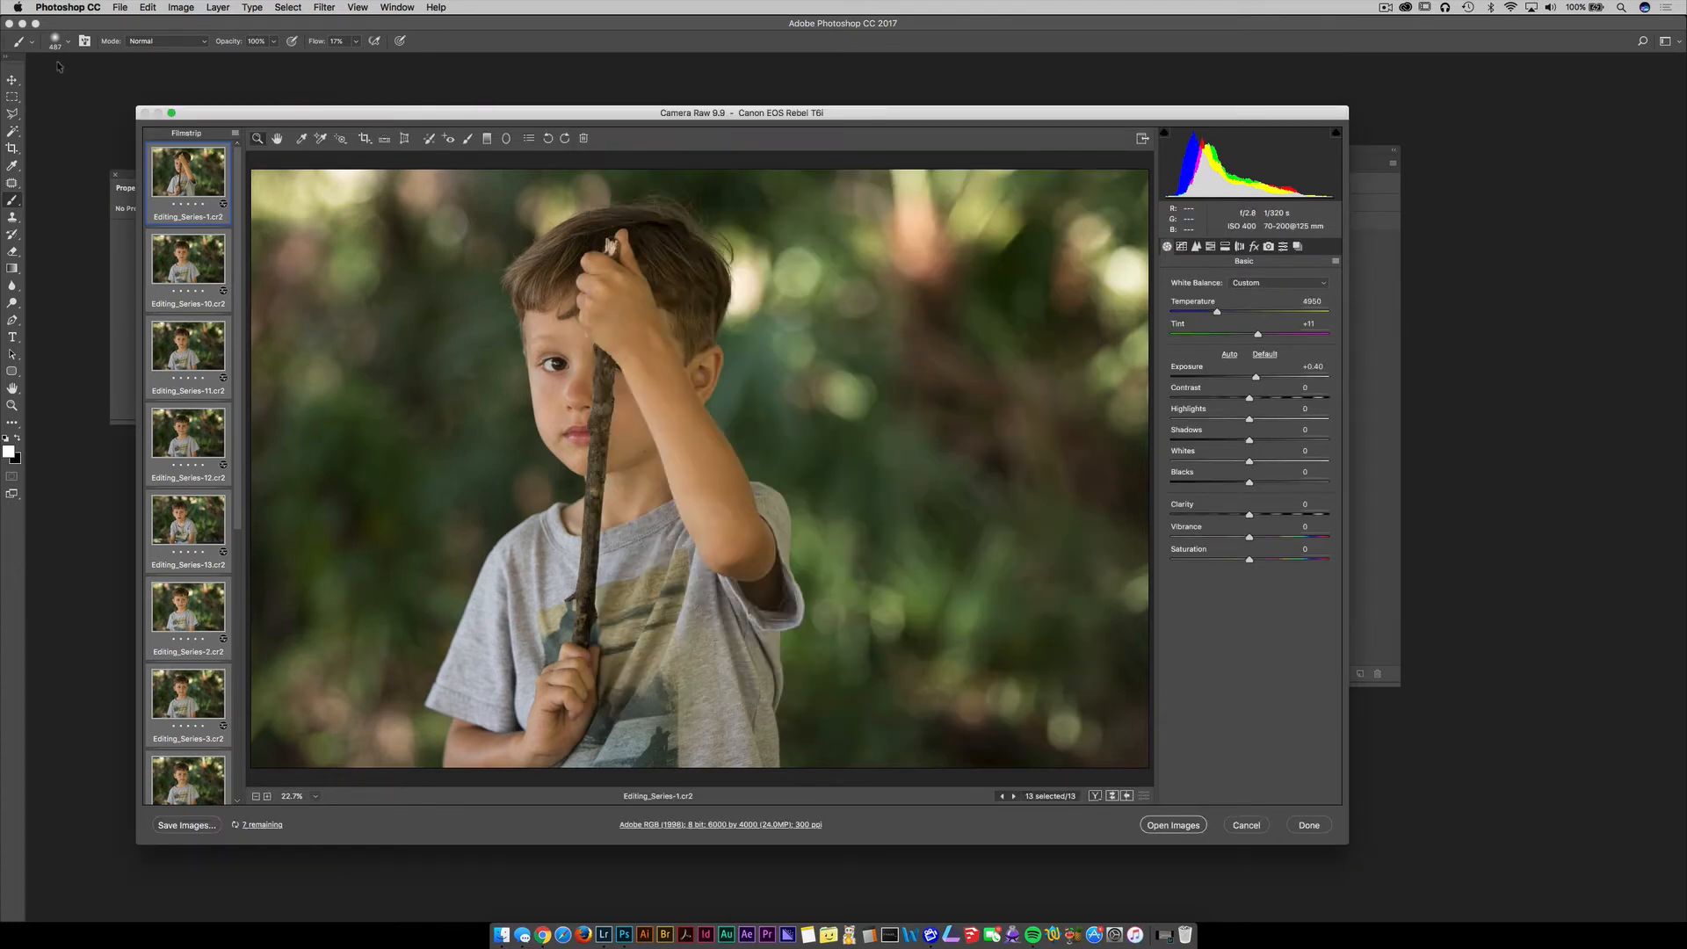
pyautogui.click(123, 7)
pyautogui.click(126, 7)
pyautogui.click(124, 7)
pyautogui.click(124, 8)
pyautogui.click(123, 7)
pyautogui.click(123, 7)
pyautogui.click(124, 7)
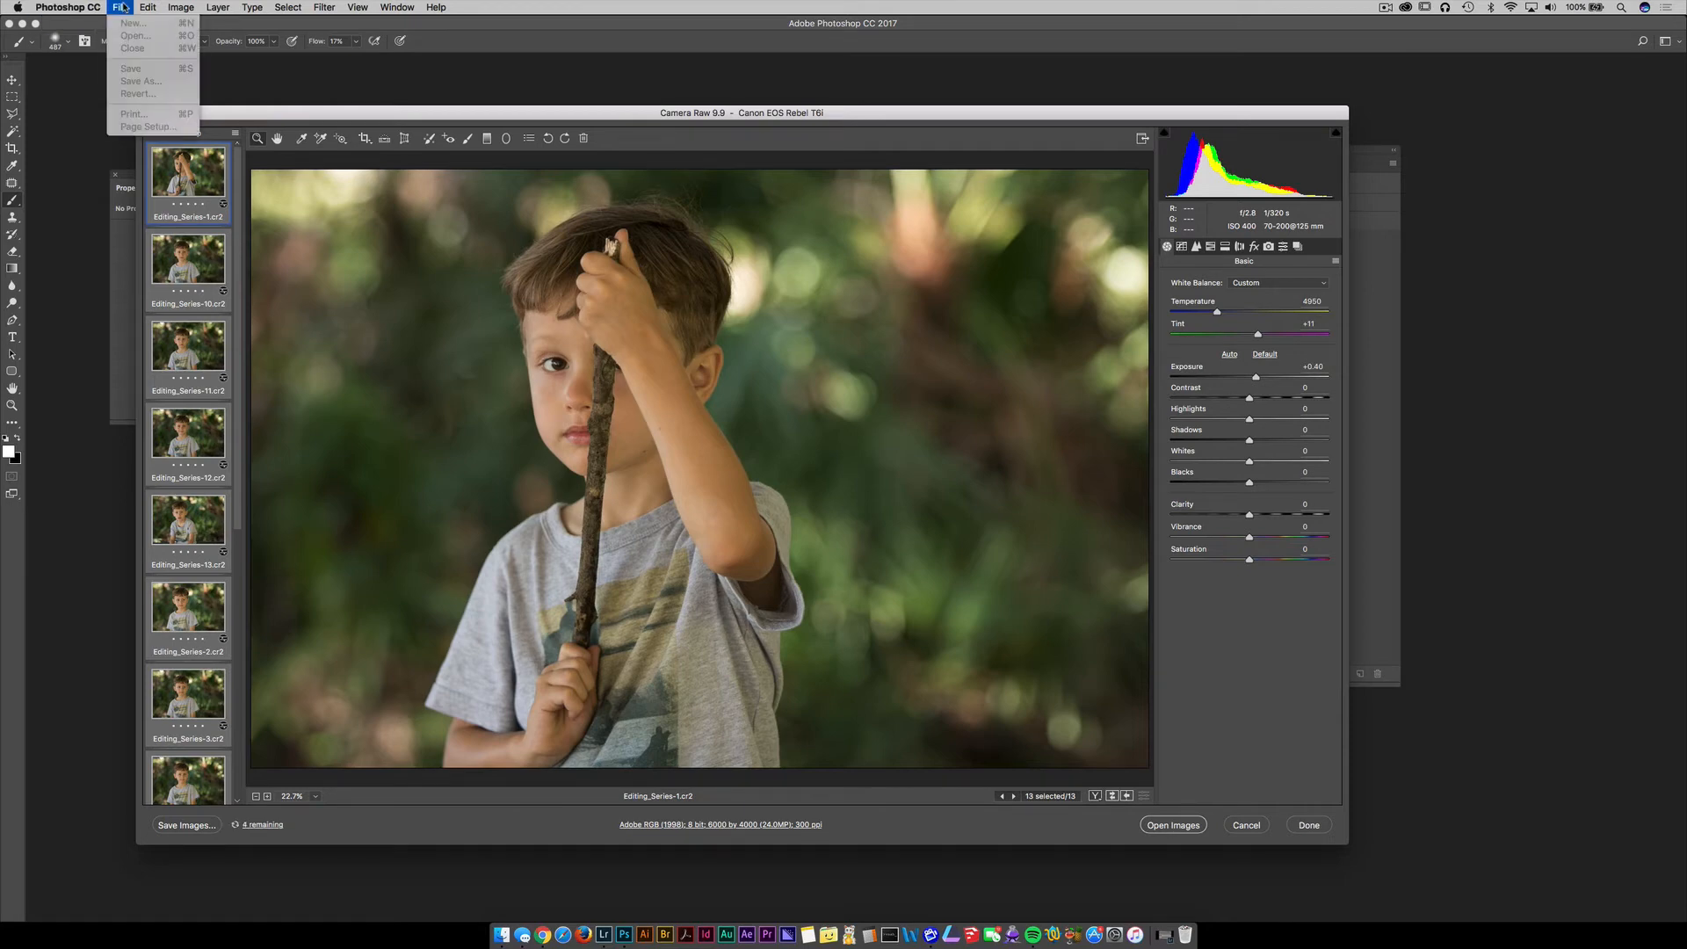
pyautogui.click(124, 7)
pyautogui.click(124, 7)
pyautogui.click(124, 7)
pyautogui.click(124, 7)
pyautogui.moveTo(358, 7)
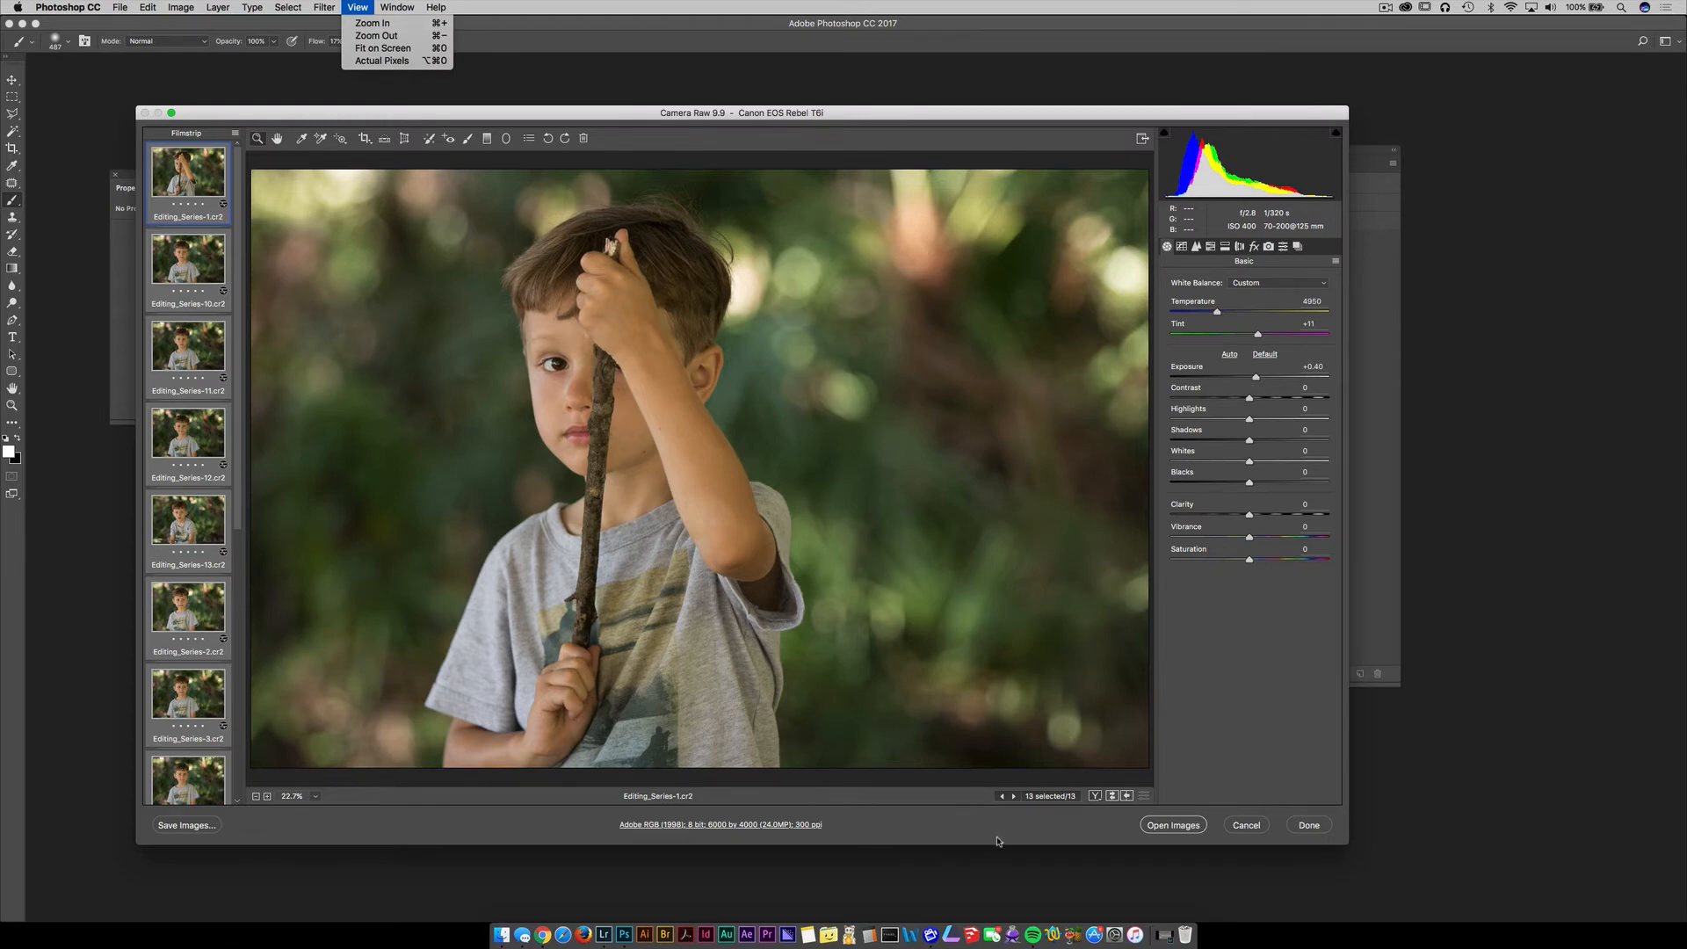
pyautogui.click(1279, 723)
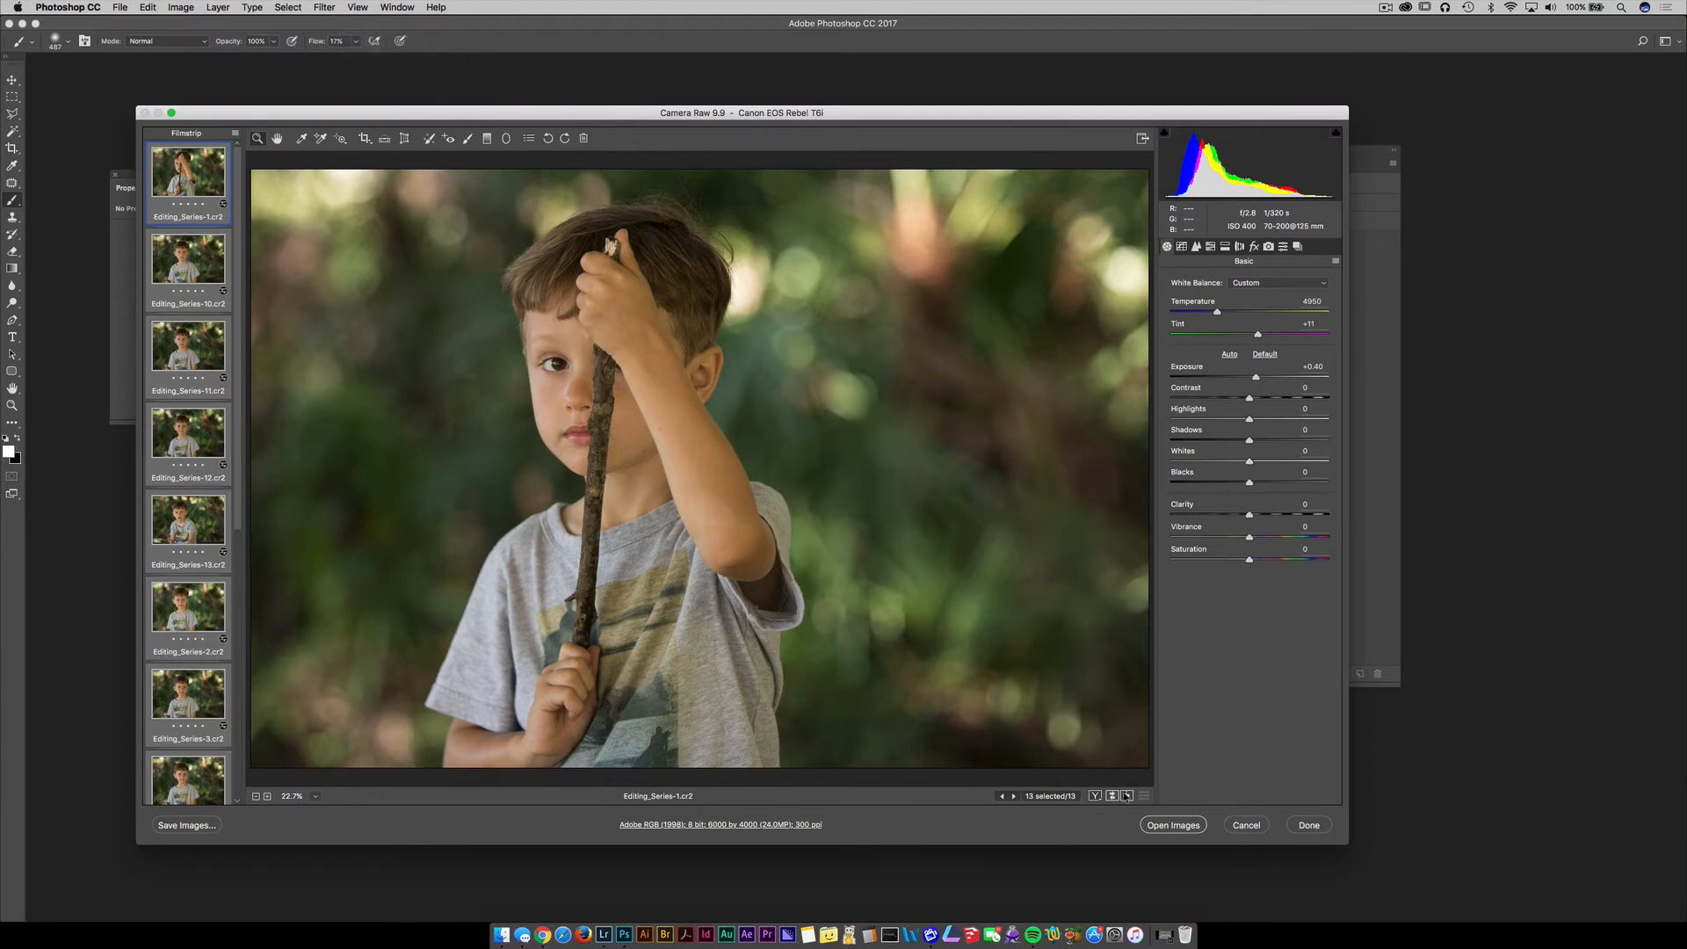
# - Cancel out of Camera Raw, switch to Finder and examine the contents of the JPG 1 folder on the Desktop
pyautogui.click(1243, 827)
pyautogui.click(501, 934)
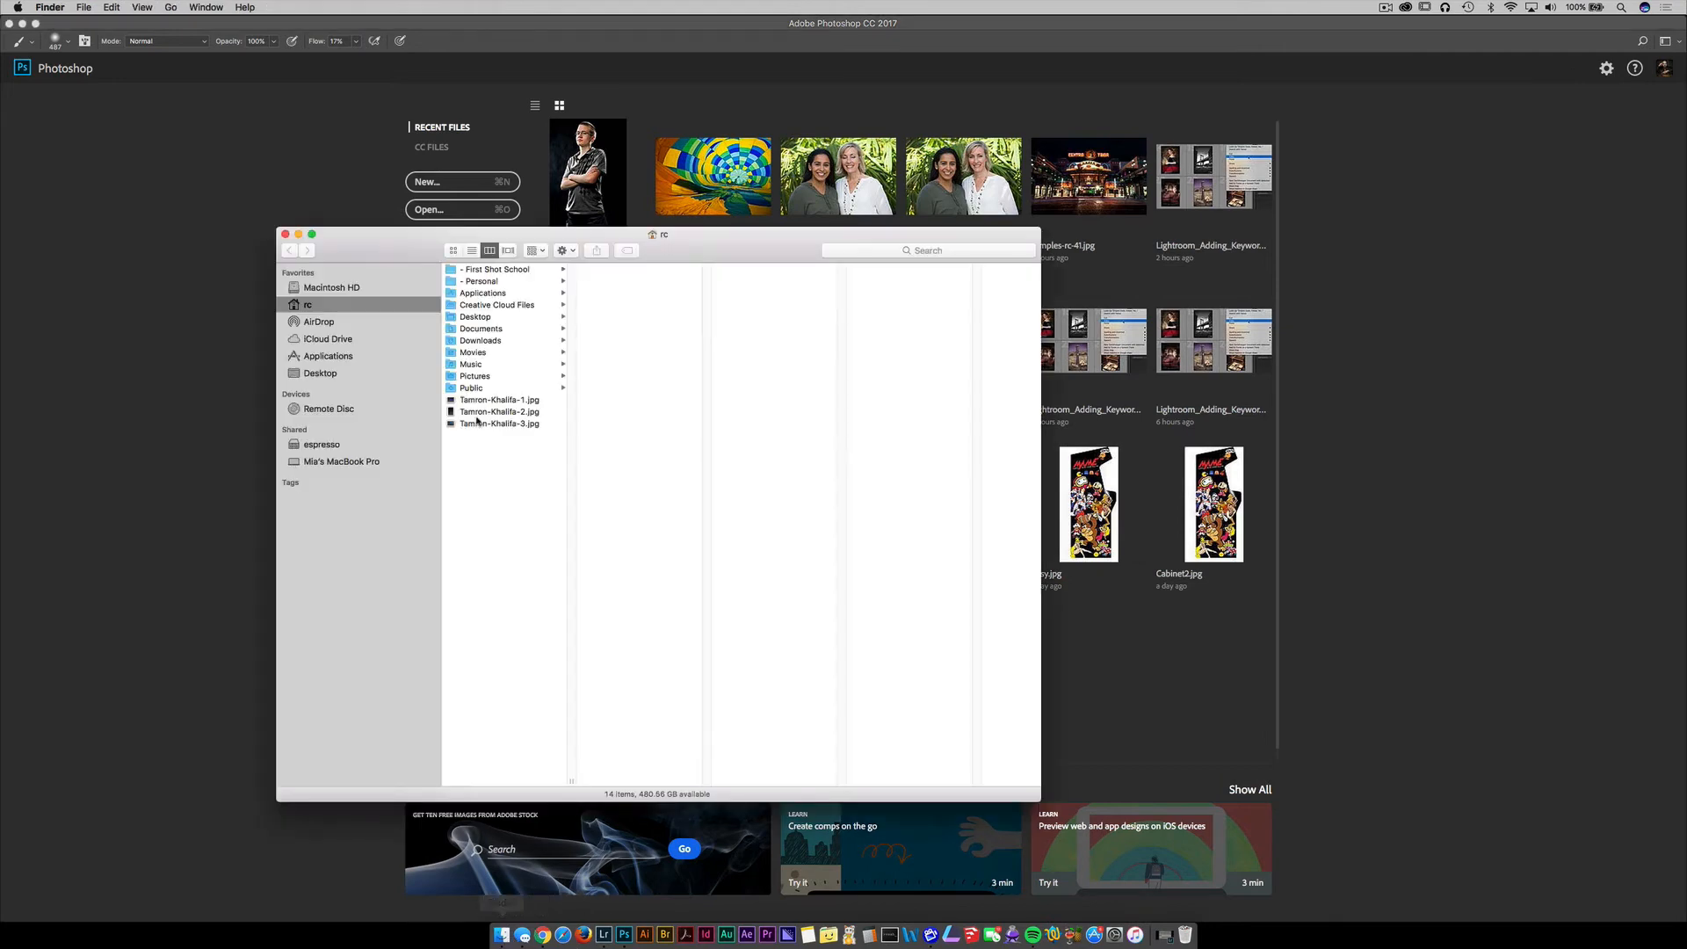
pyautogui.click(325, 375)
pyautogui.click(495, 281)
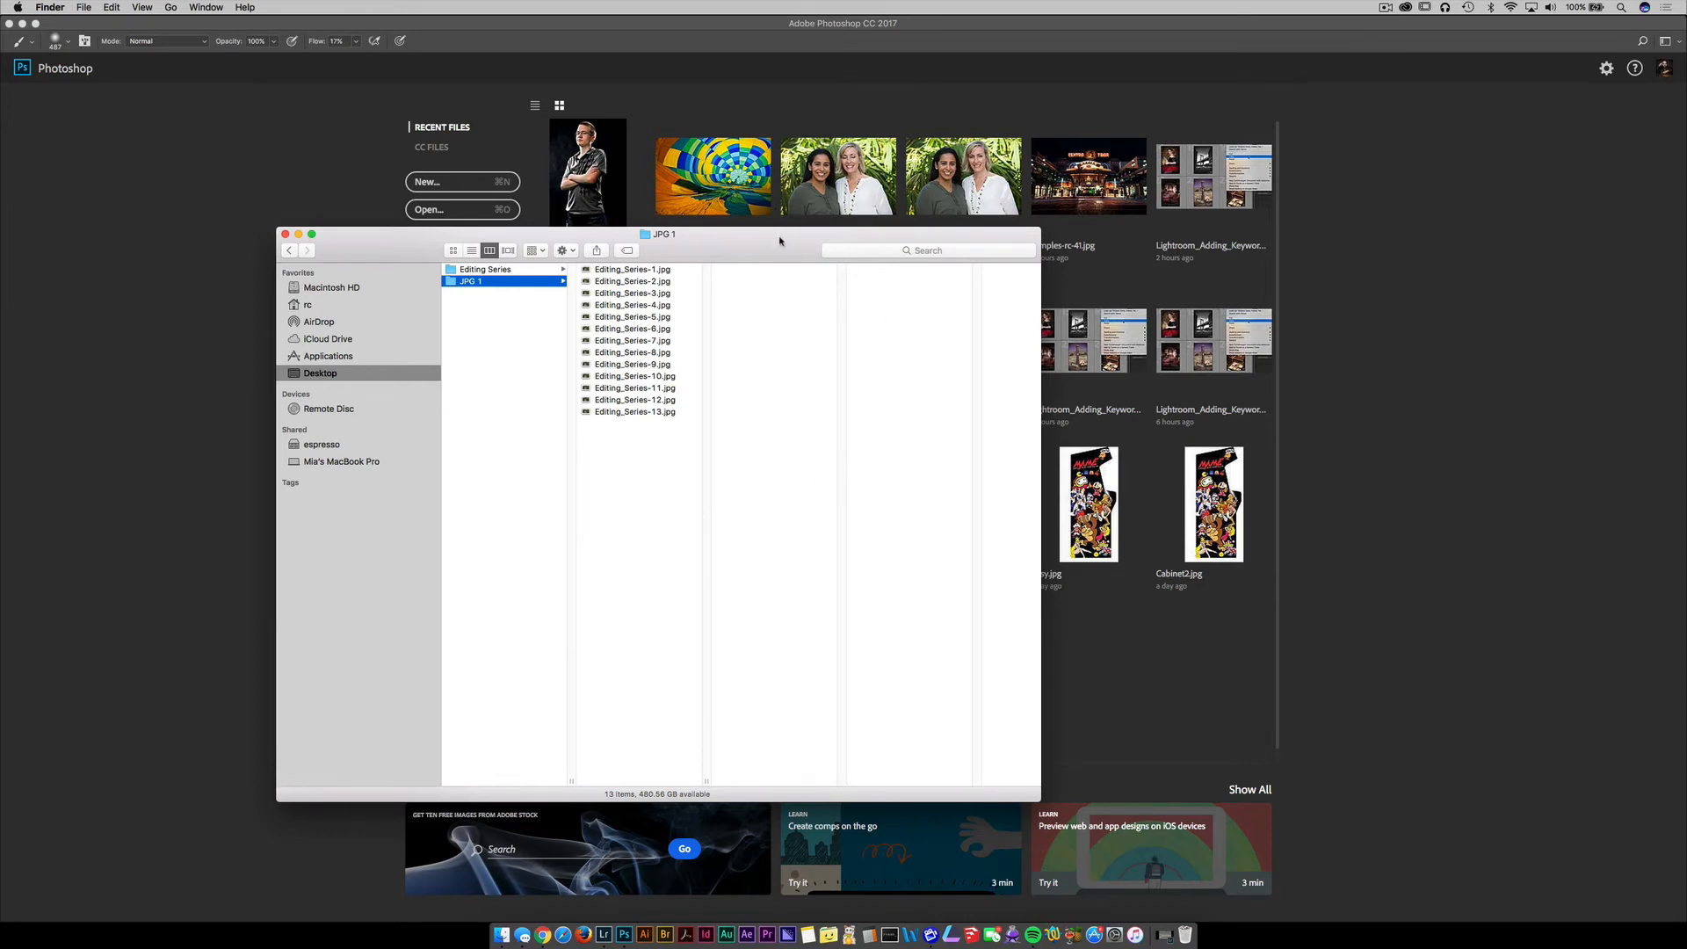
# - Delete the JPG 1 folder from the Desktop
pyautogui.press('super+Tab')
pyautogui.click(479, 282)
pyautogui.press('super+BackSpace')
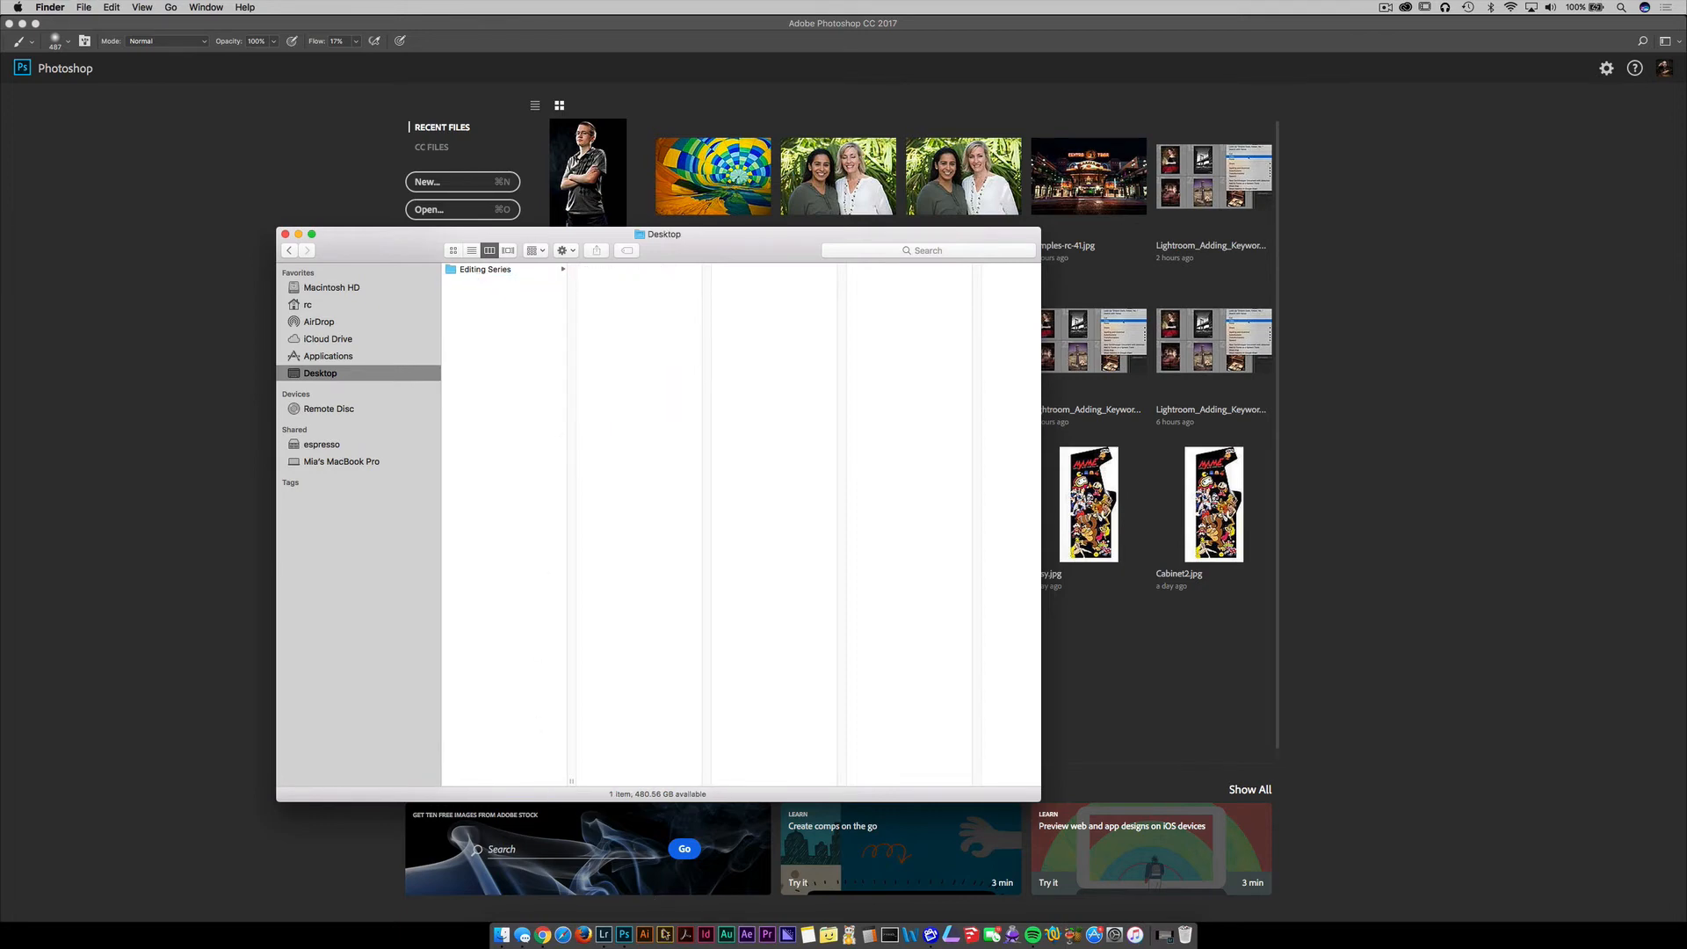
# - Switch to Adobe Bridge and open all 13 raw files from the Desktop's Editing Series folder in Camera Raw
pyautogui.click(665, 934)
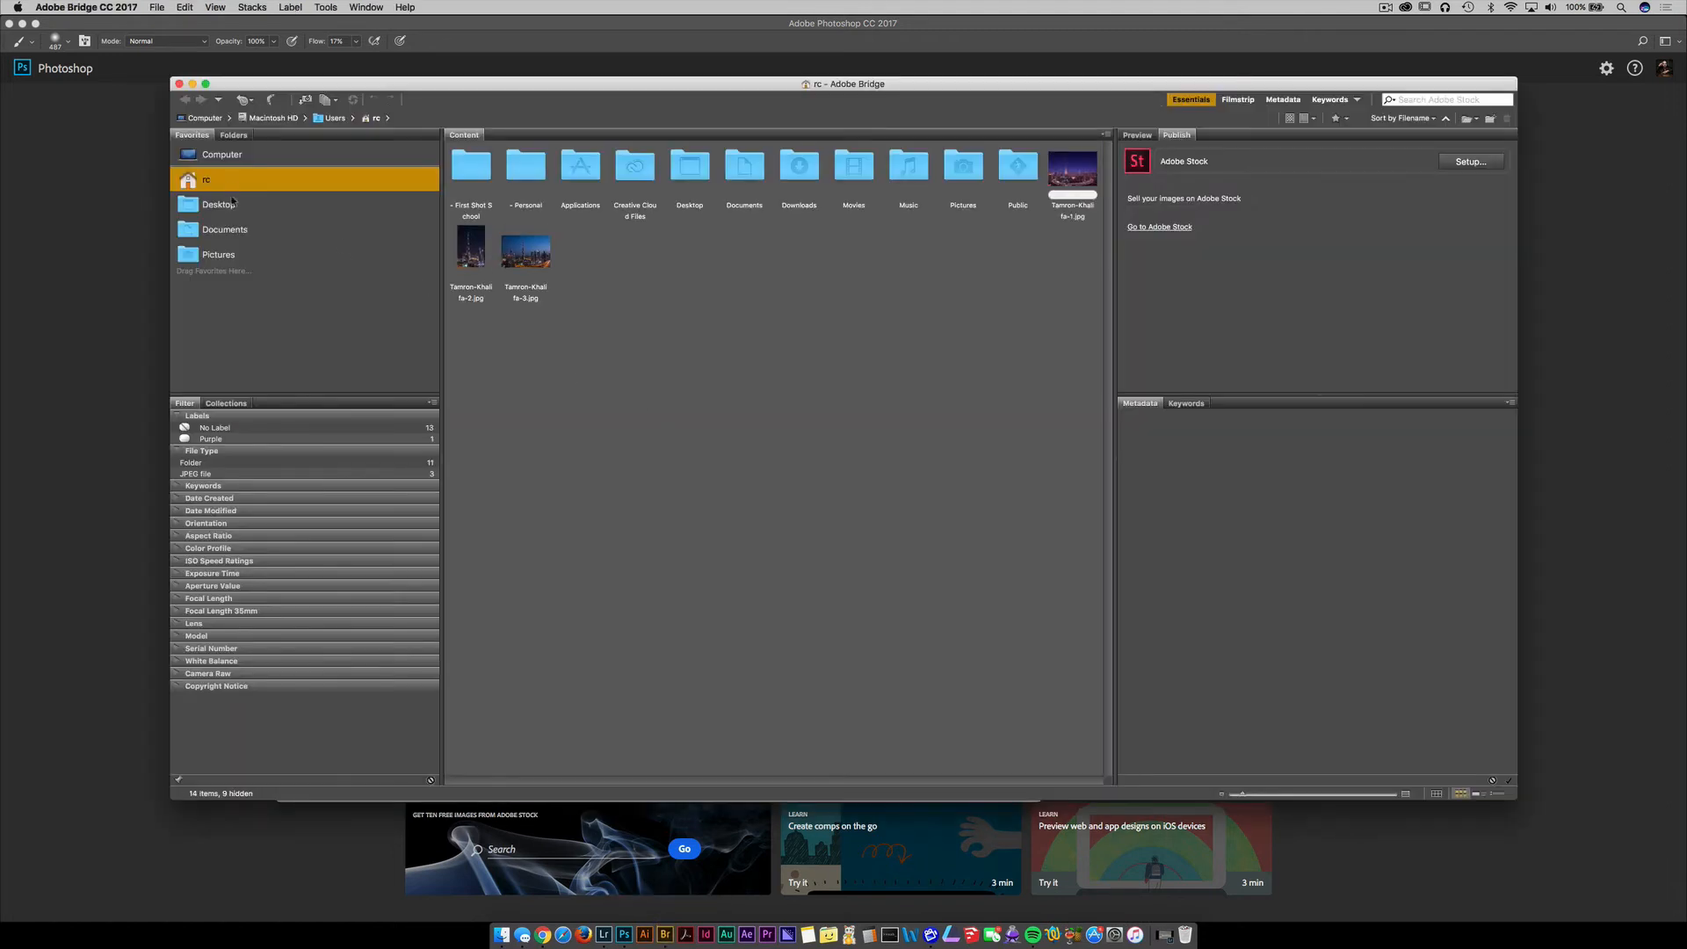
pyautogui.click(337, 205)
pyautogui.doubleClick(461, 163)
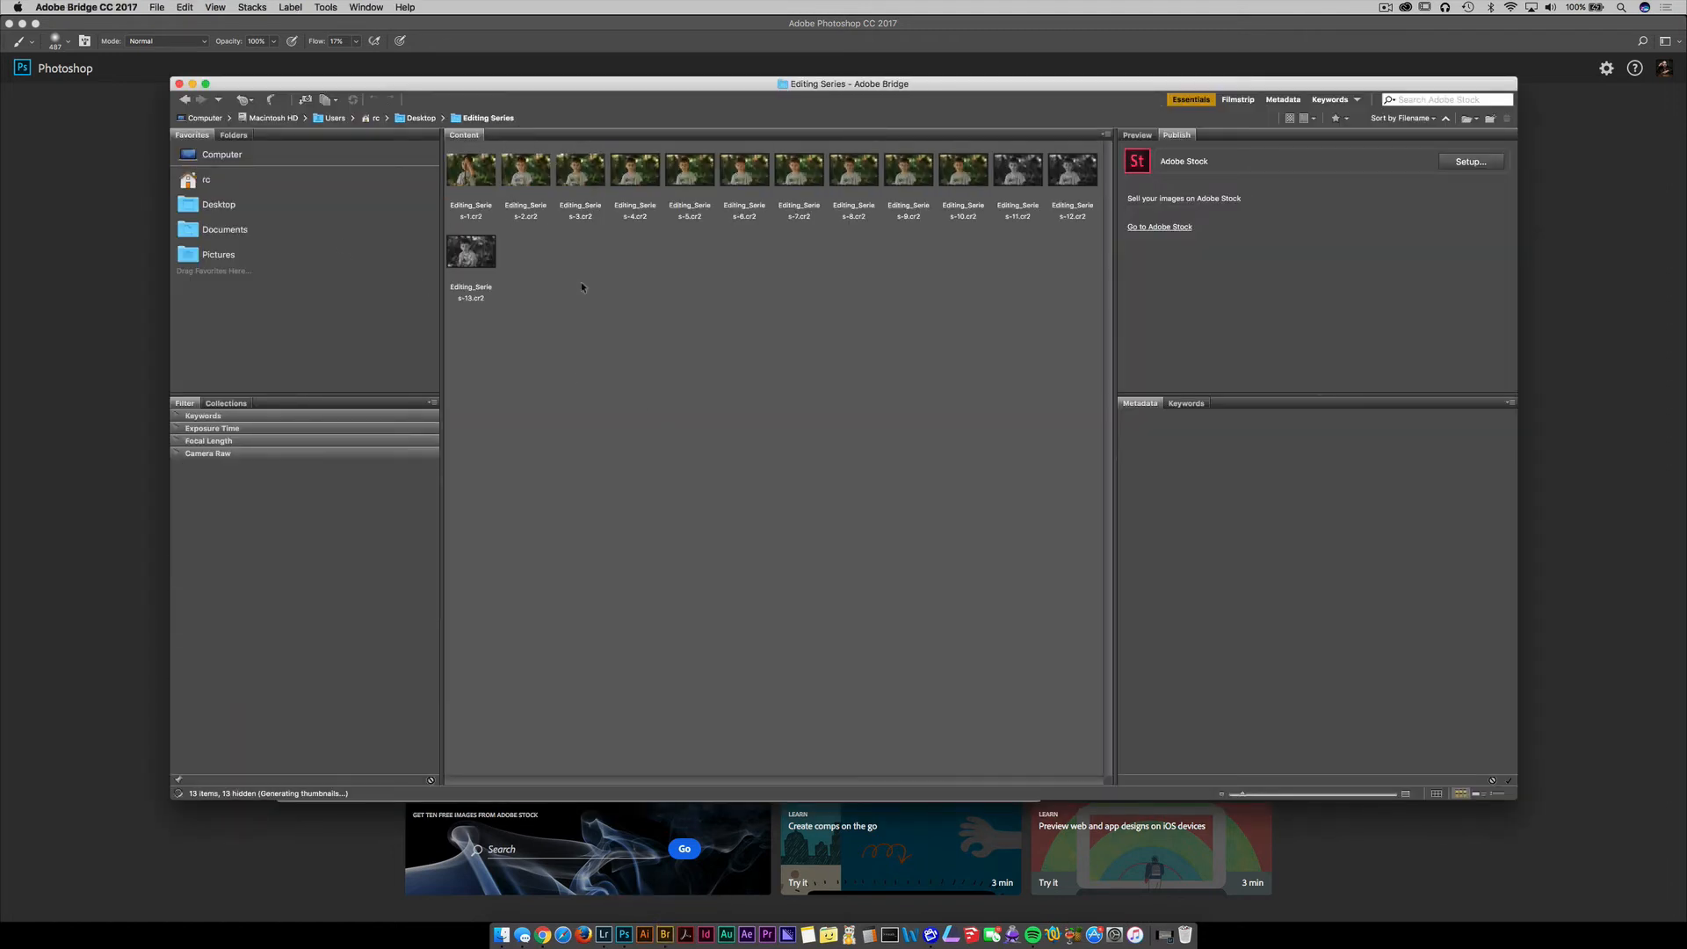
pyautogui.click(479, 195)
pyautogui.keyDown('shift'); pyautogui.click(480, 275); pyautogui.keyUp('shift')
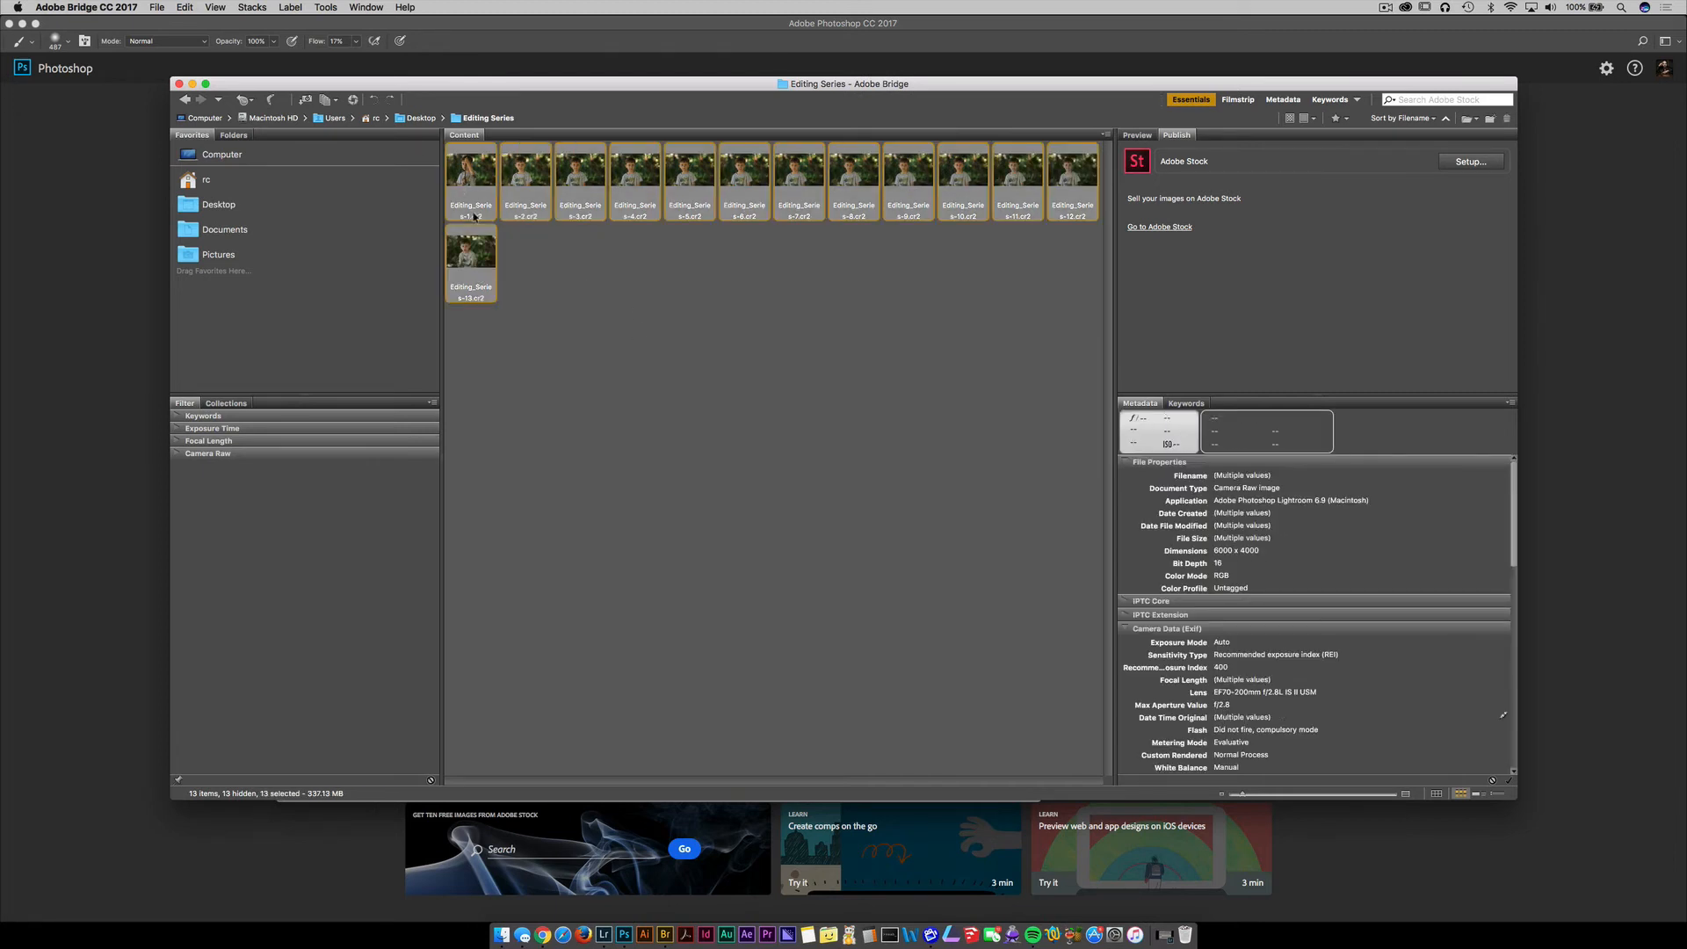
pyautogui.rightClick(460, 169)
pyautogui.click(598, 205)
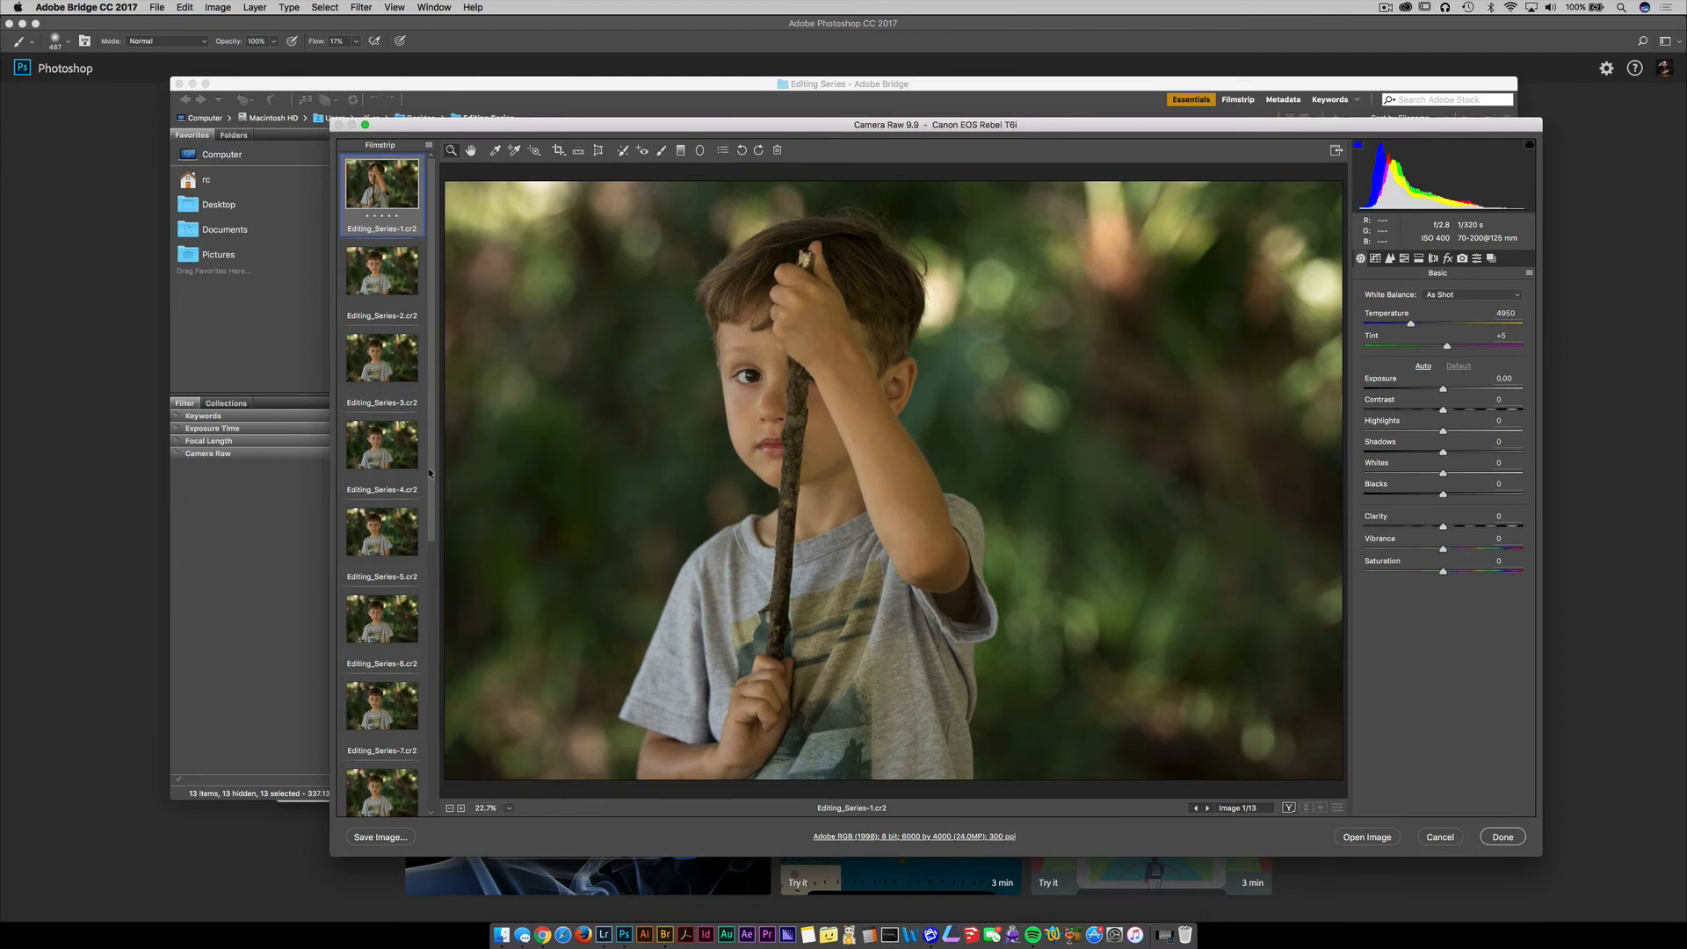
# - Select all filmstrip images and save them as JPEGs into a new Desktop folder named JPG
pyautogui.press('super+a')
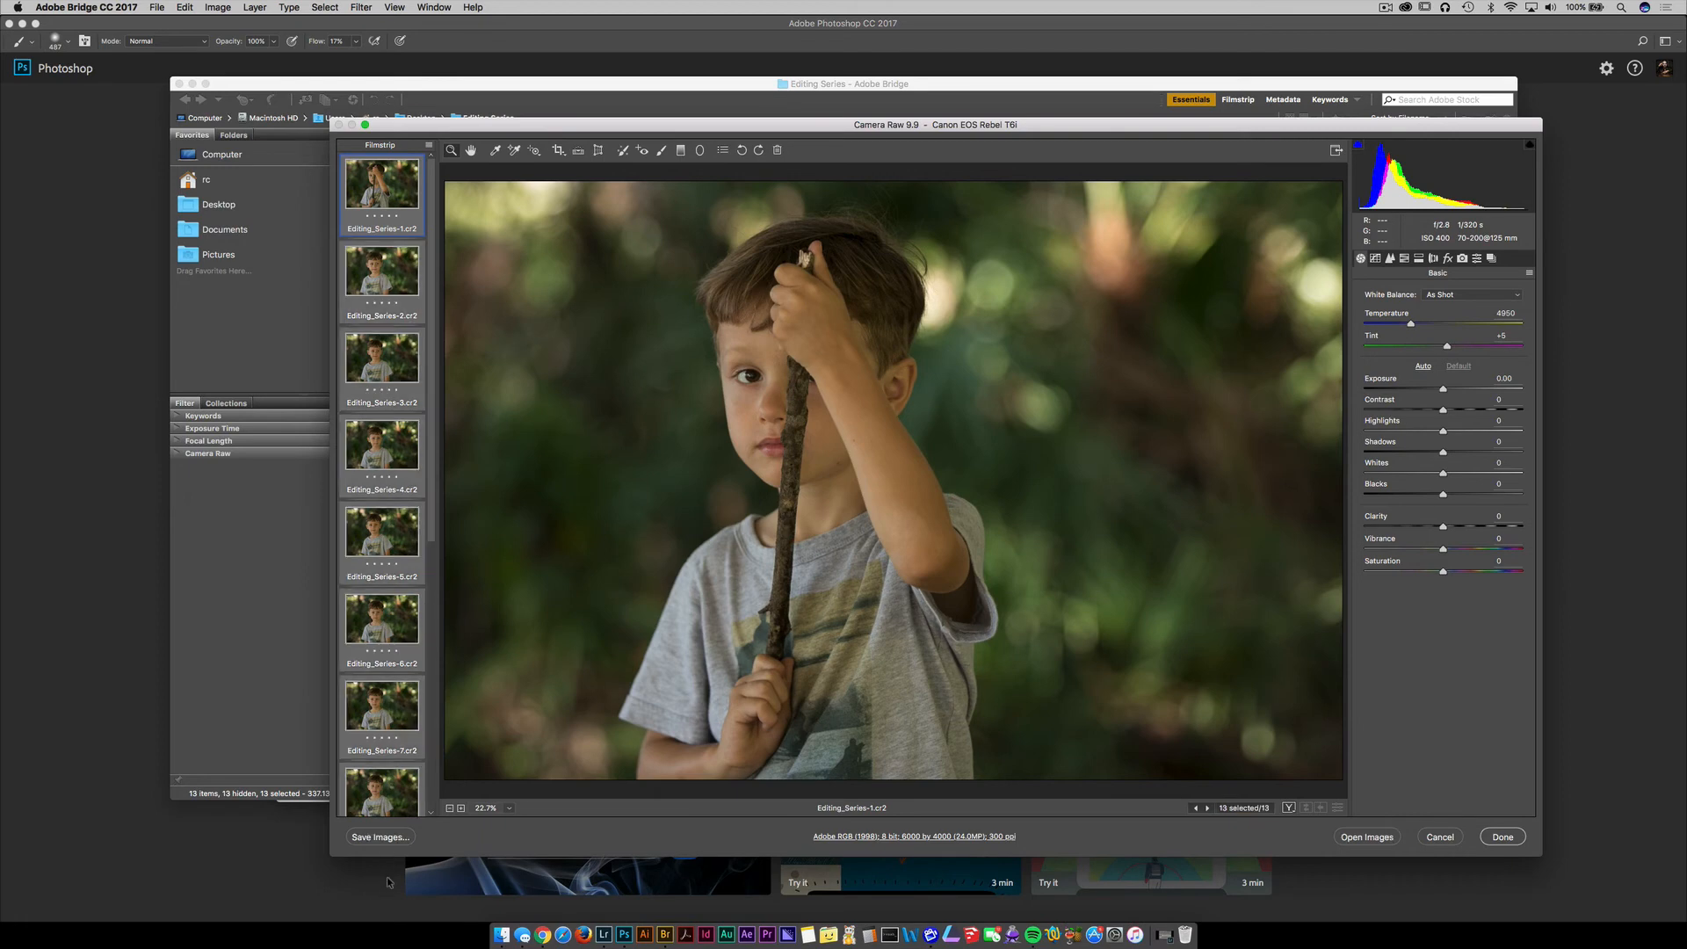
pyautogui.click(391, 837)
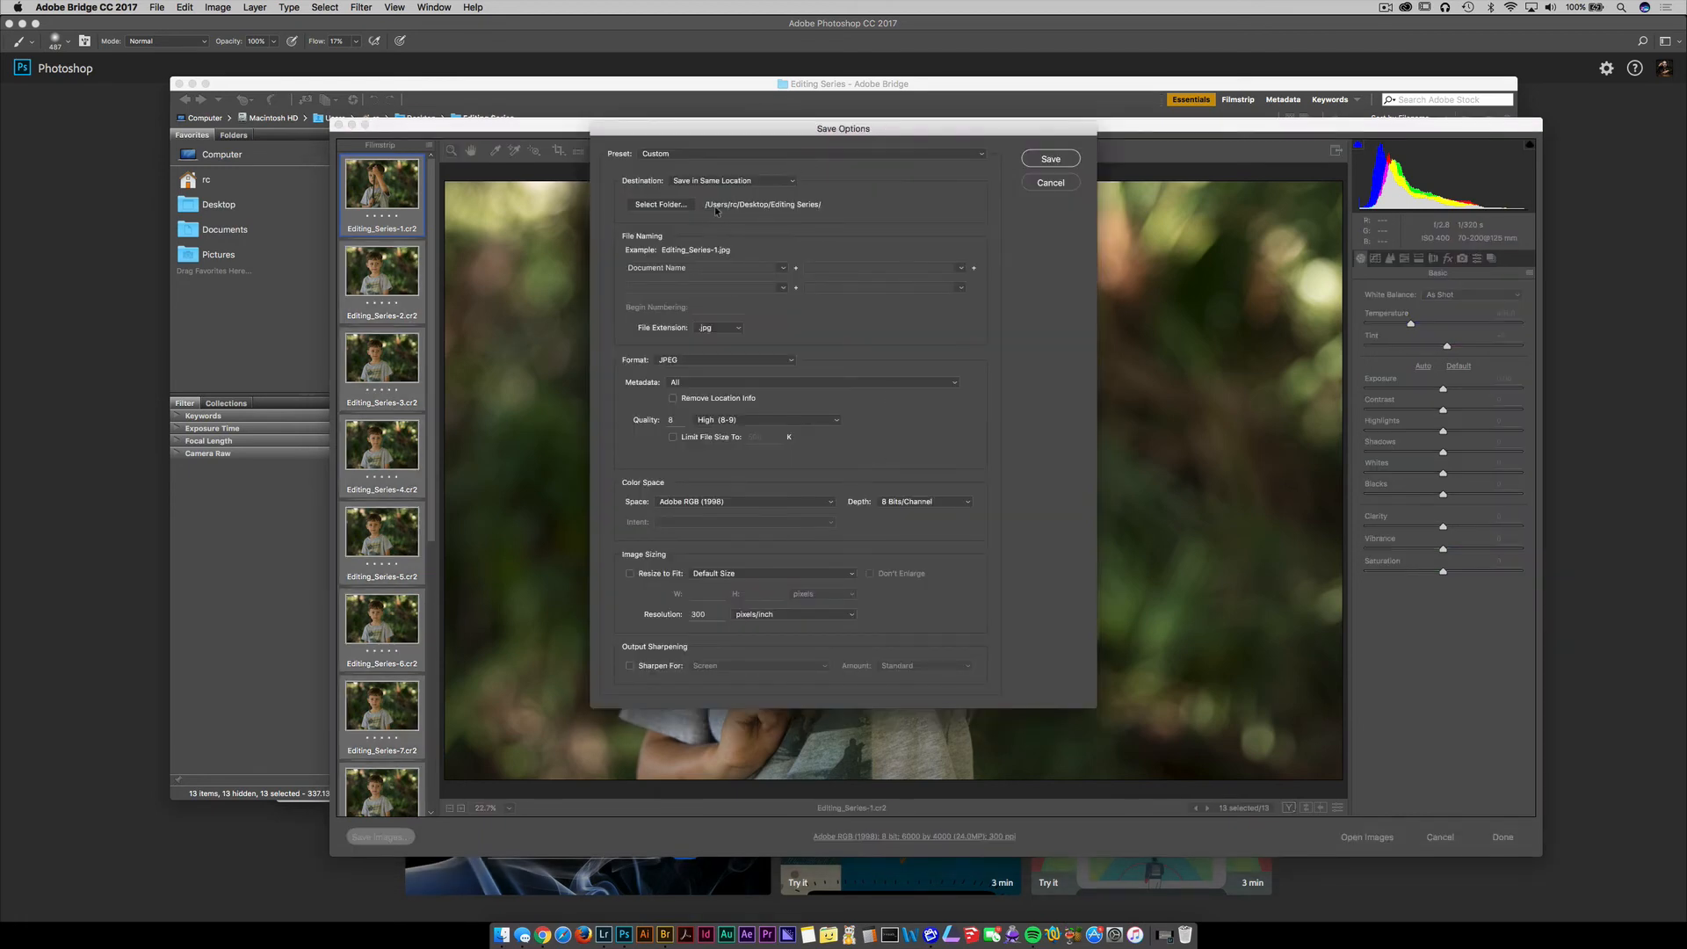
pyautogui.click(637, 204)
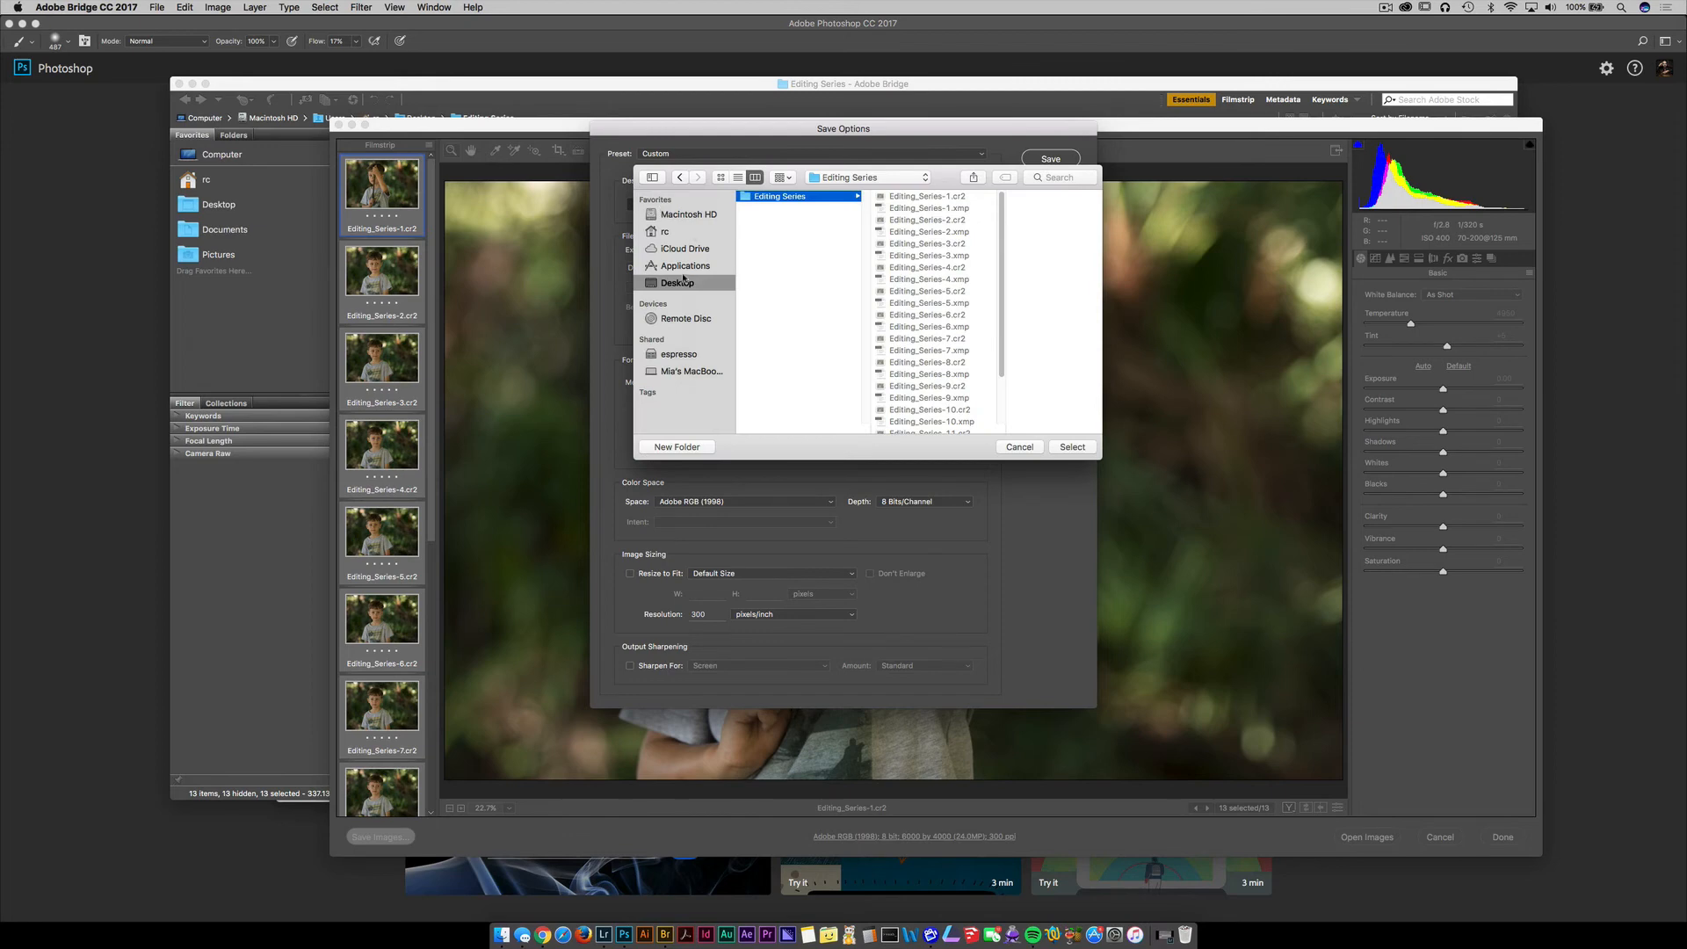
pyautogui.click(685, 284)
pyautogui.click(678, 447)
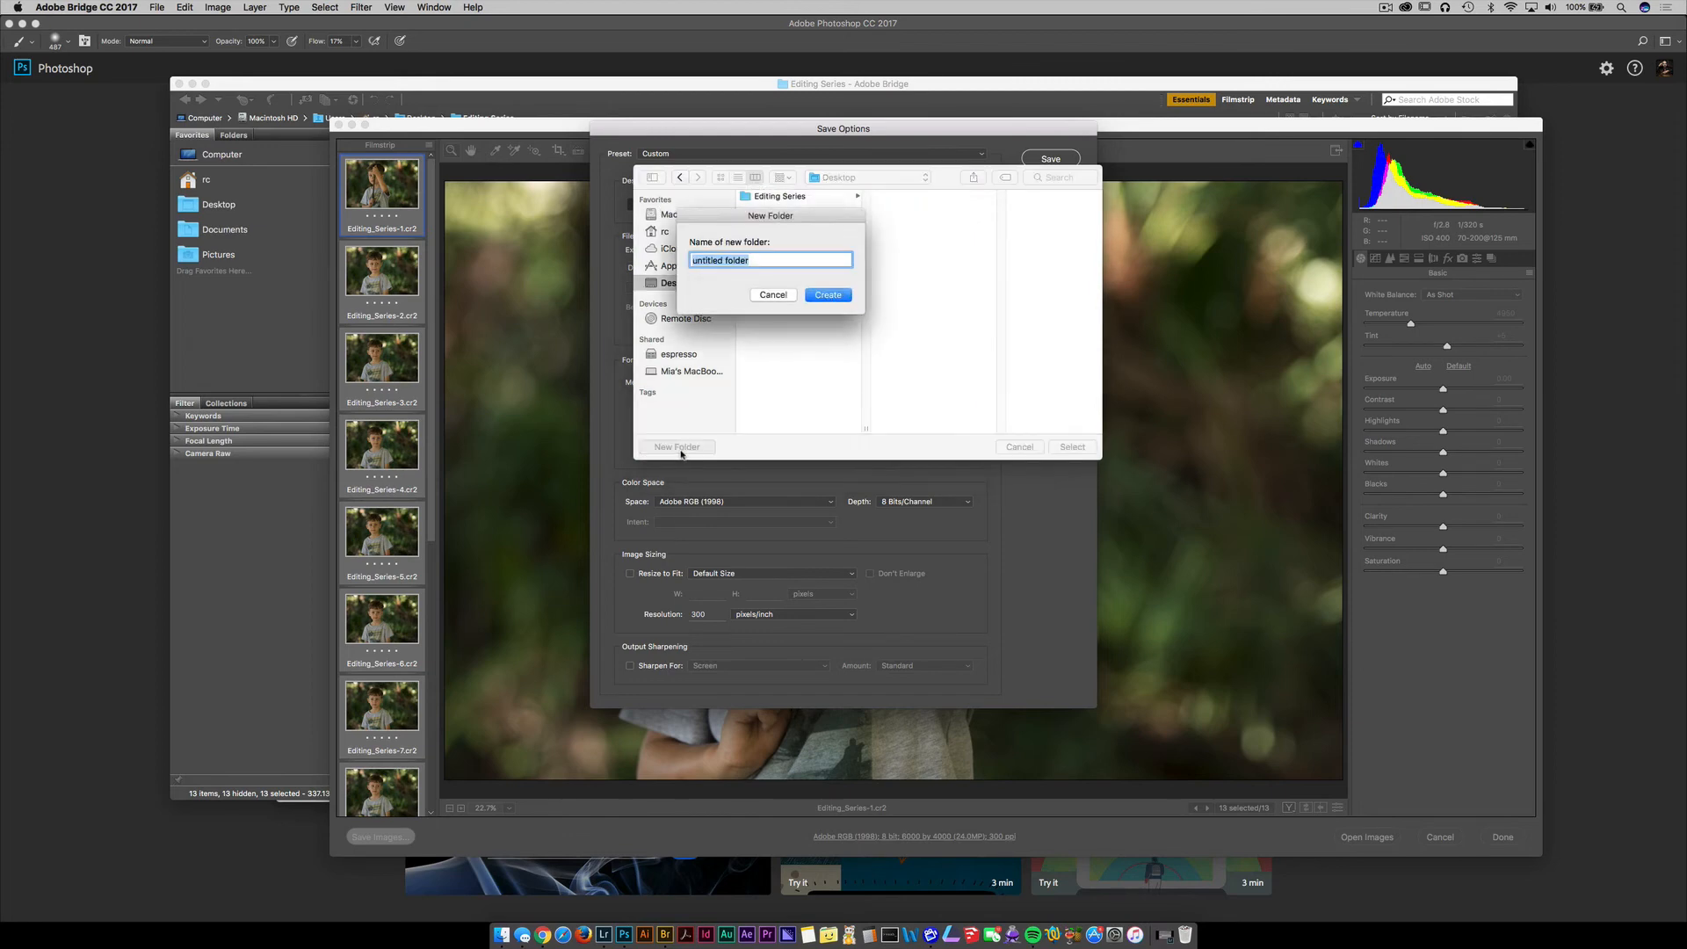
pyautogui.write('JPG')
pyautogui.click(835, 295)
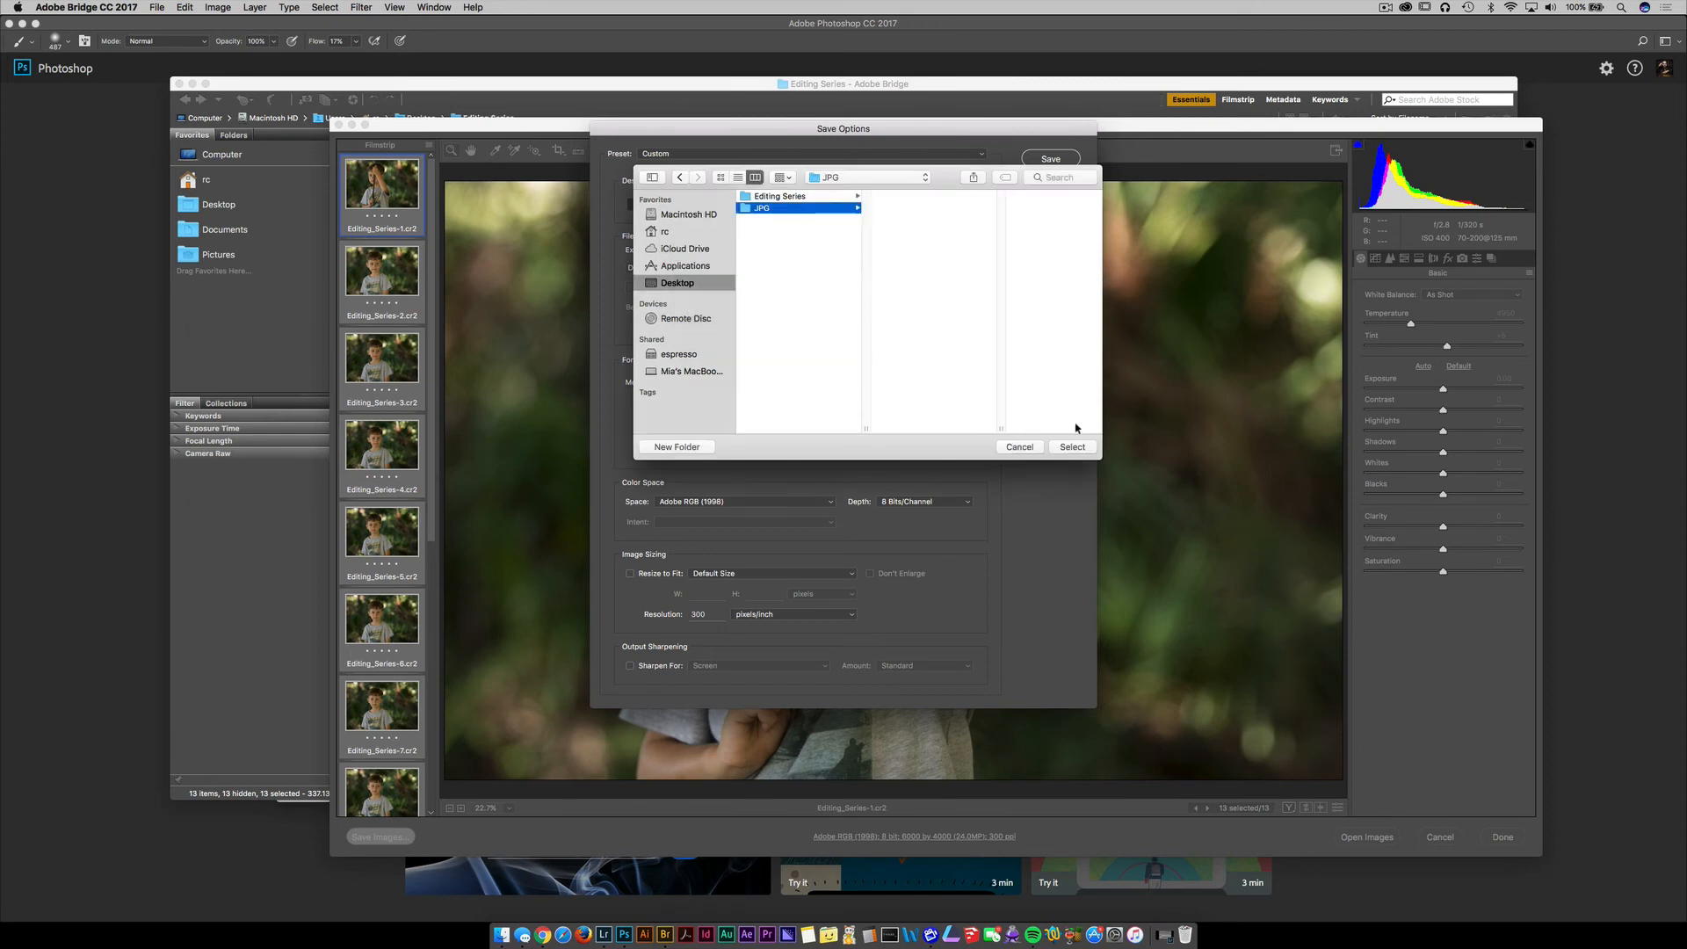
pyautogui.click(1073, 447)
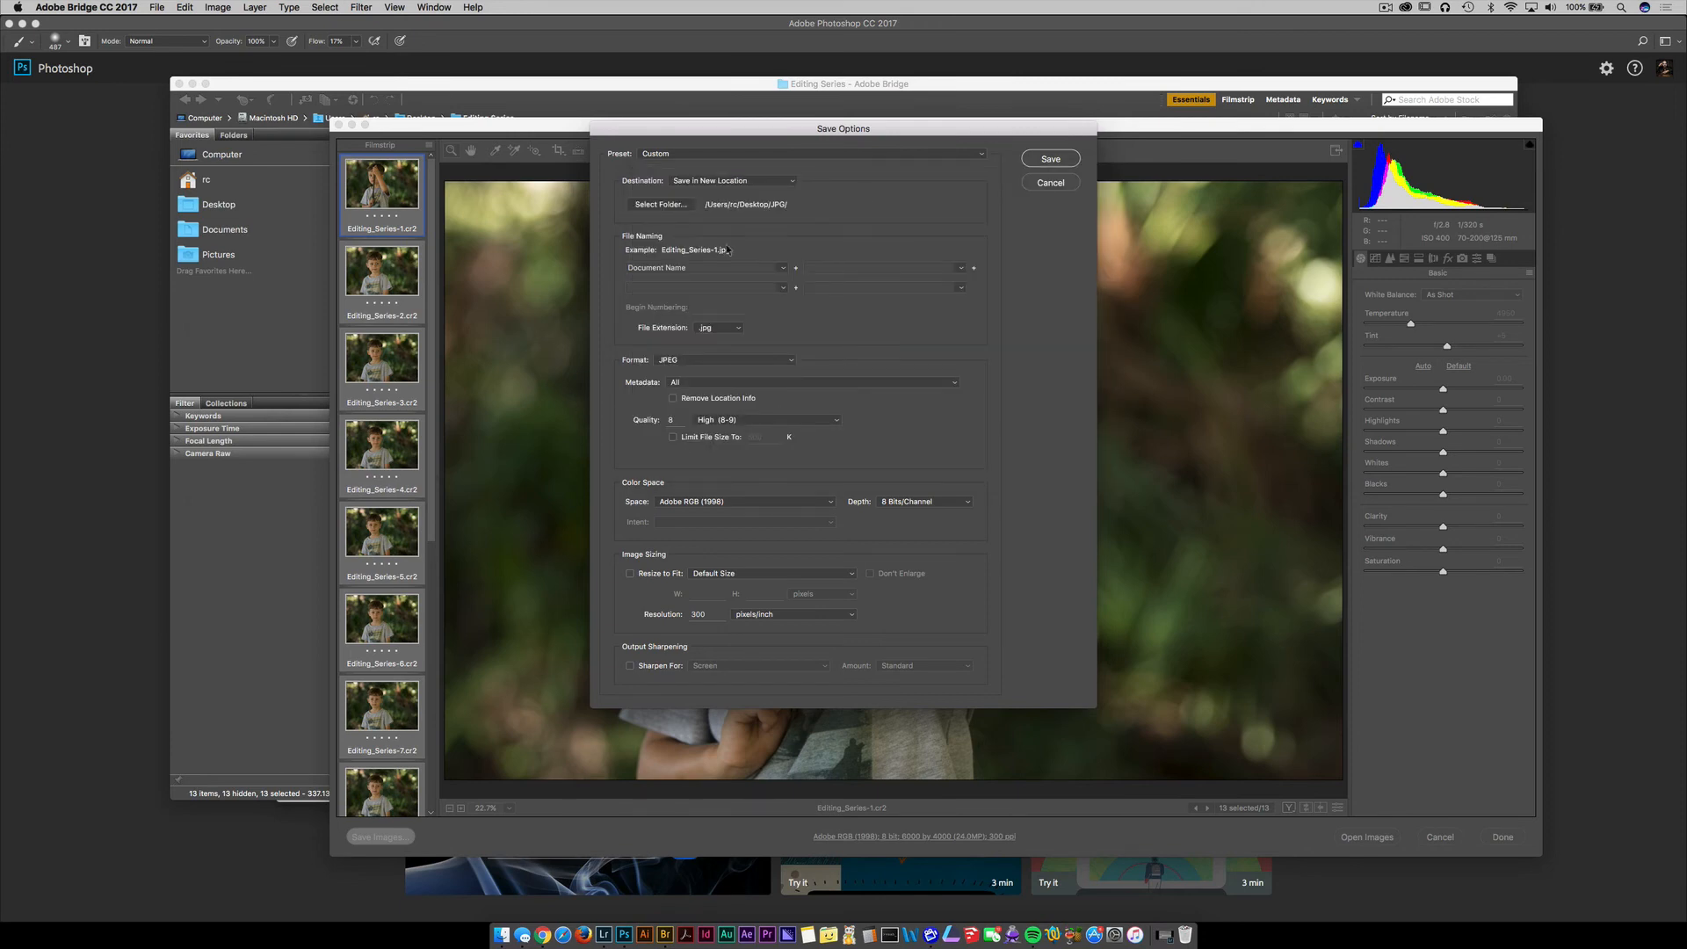
pyautogui.click(1051, 159)
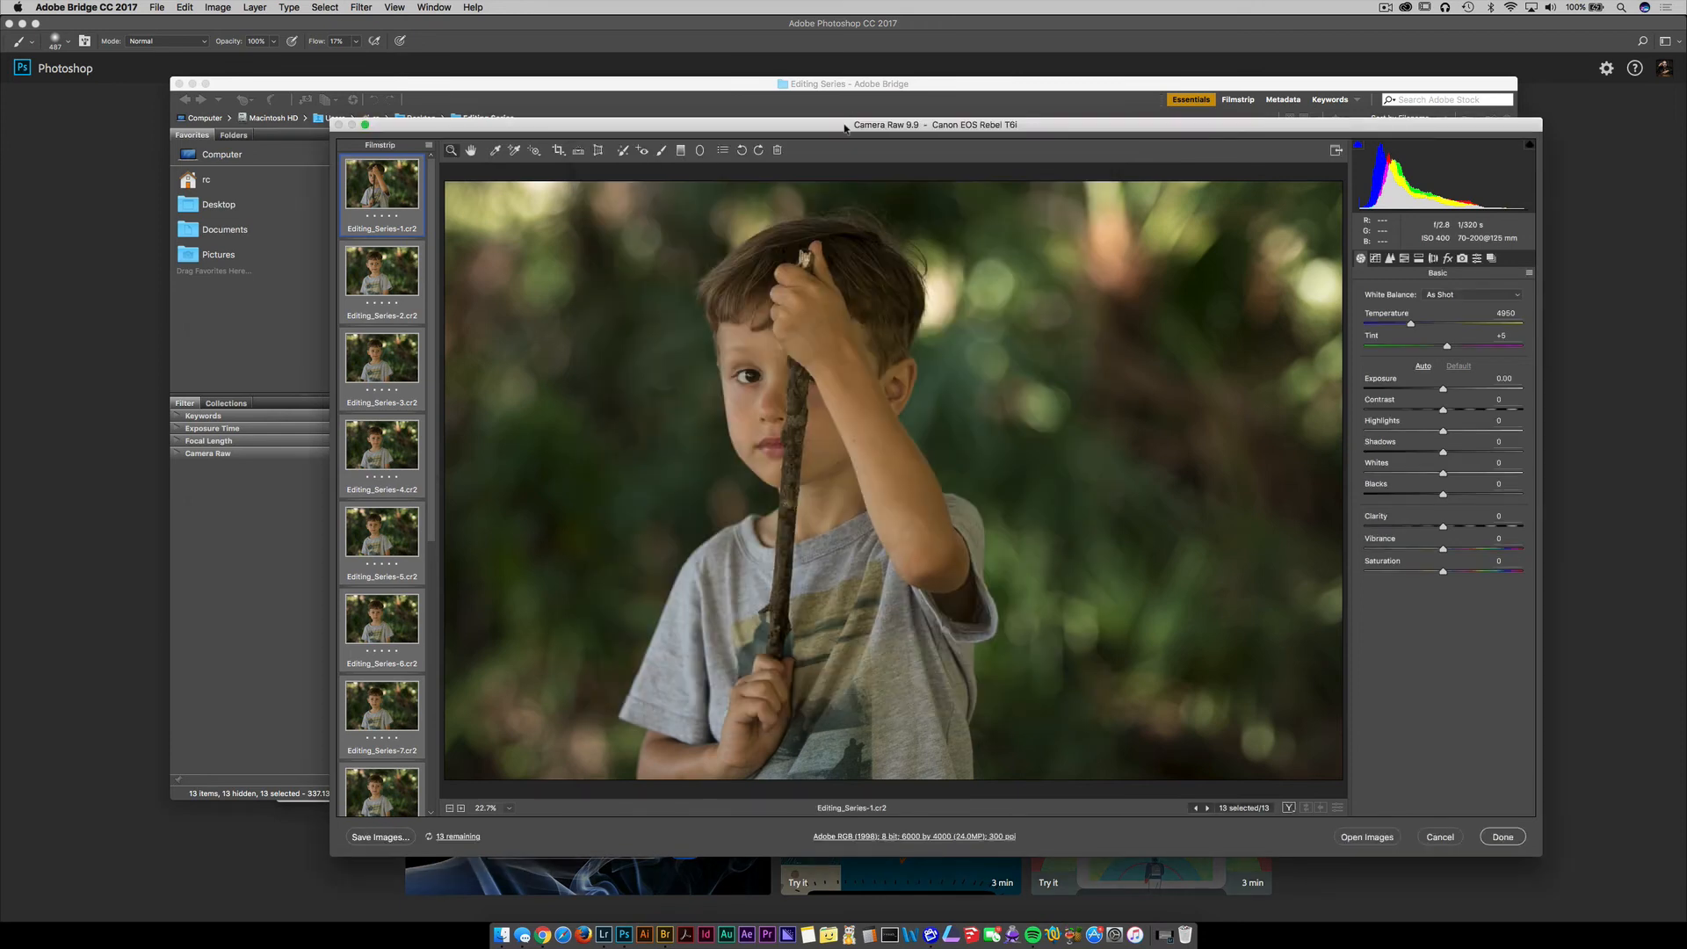
pyautogui.moveTo(845, 128); pyautogui.dragTo(976, 176)
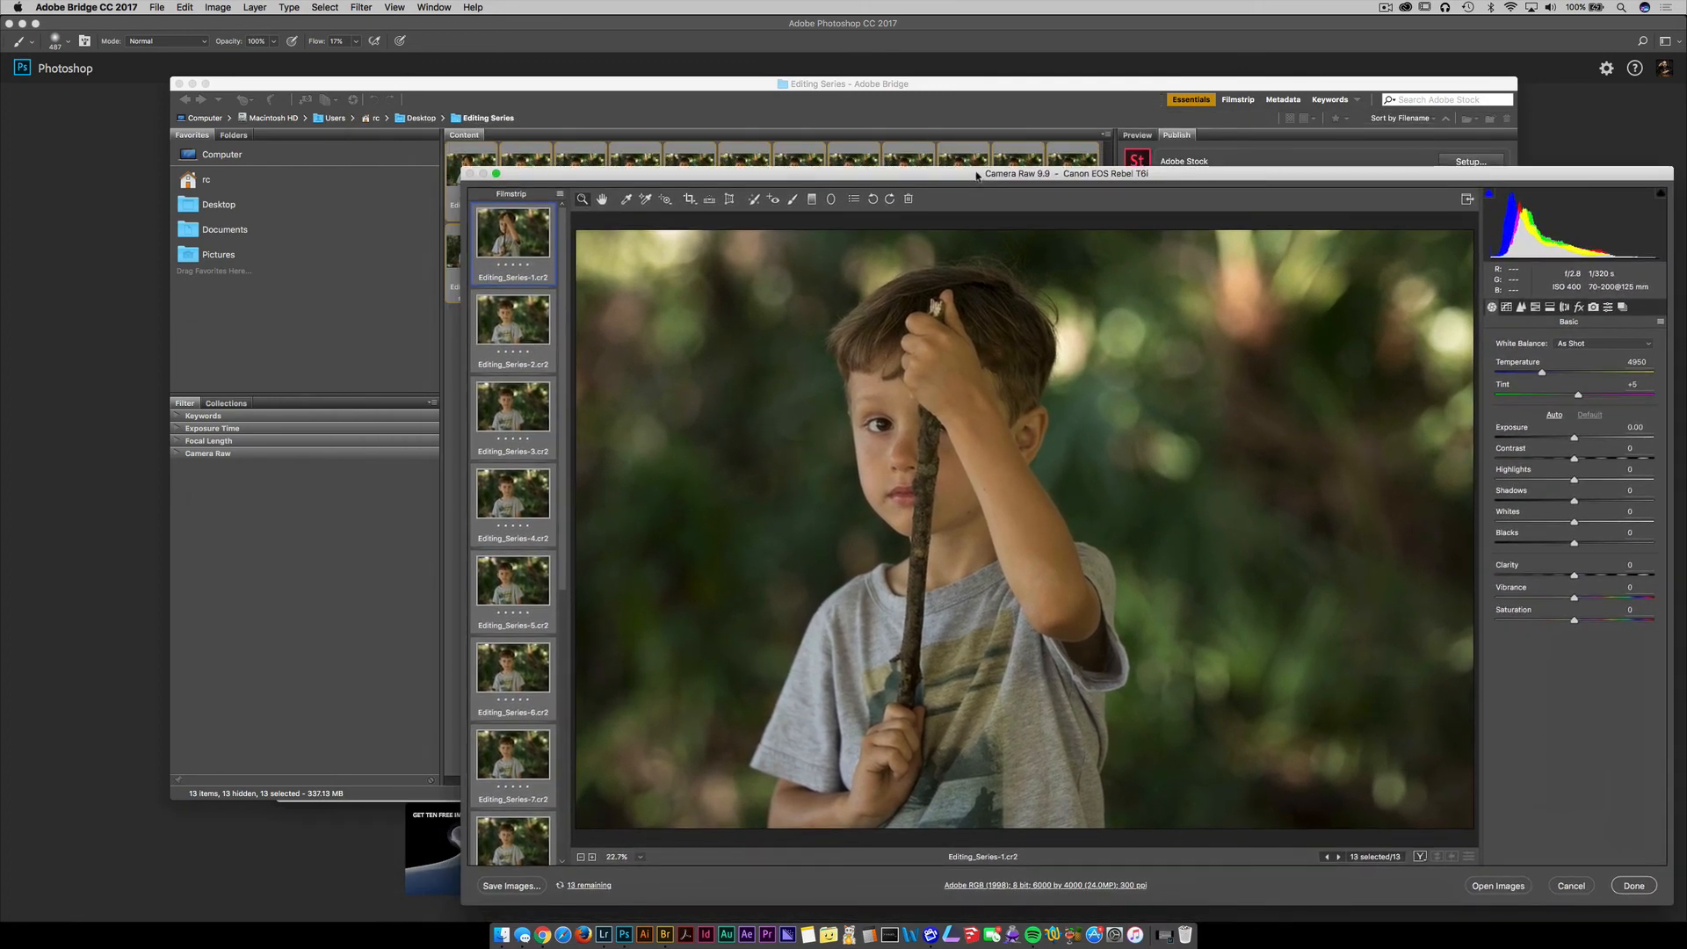
# - Switch to Photoshop and create a new 1920 x 1080 pixel document at 72 pixels/inch in RGB Color with a white background
pyautogui.click(72, 203)
pyautogui.click(120, 7)
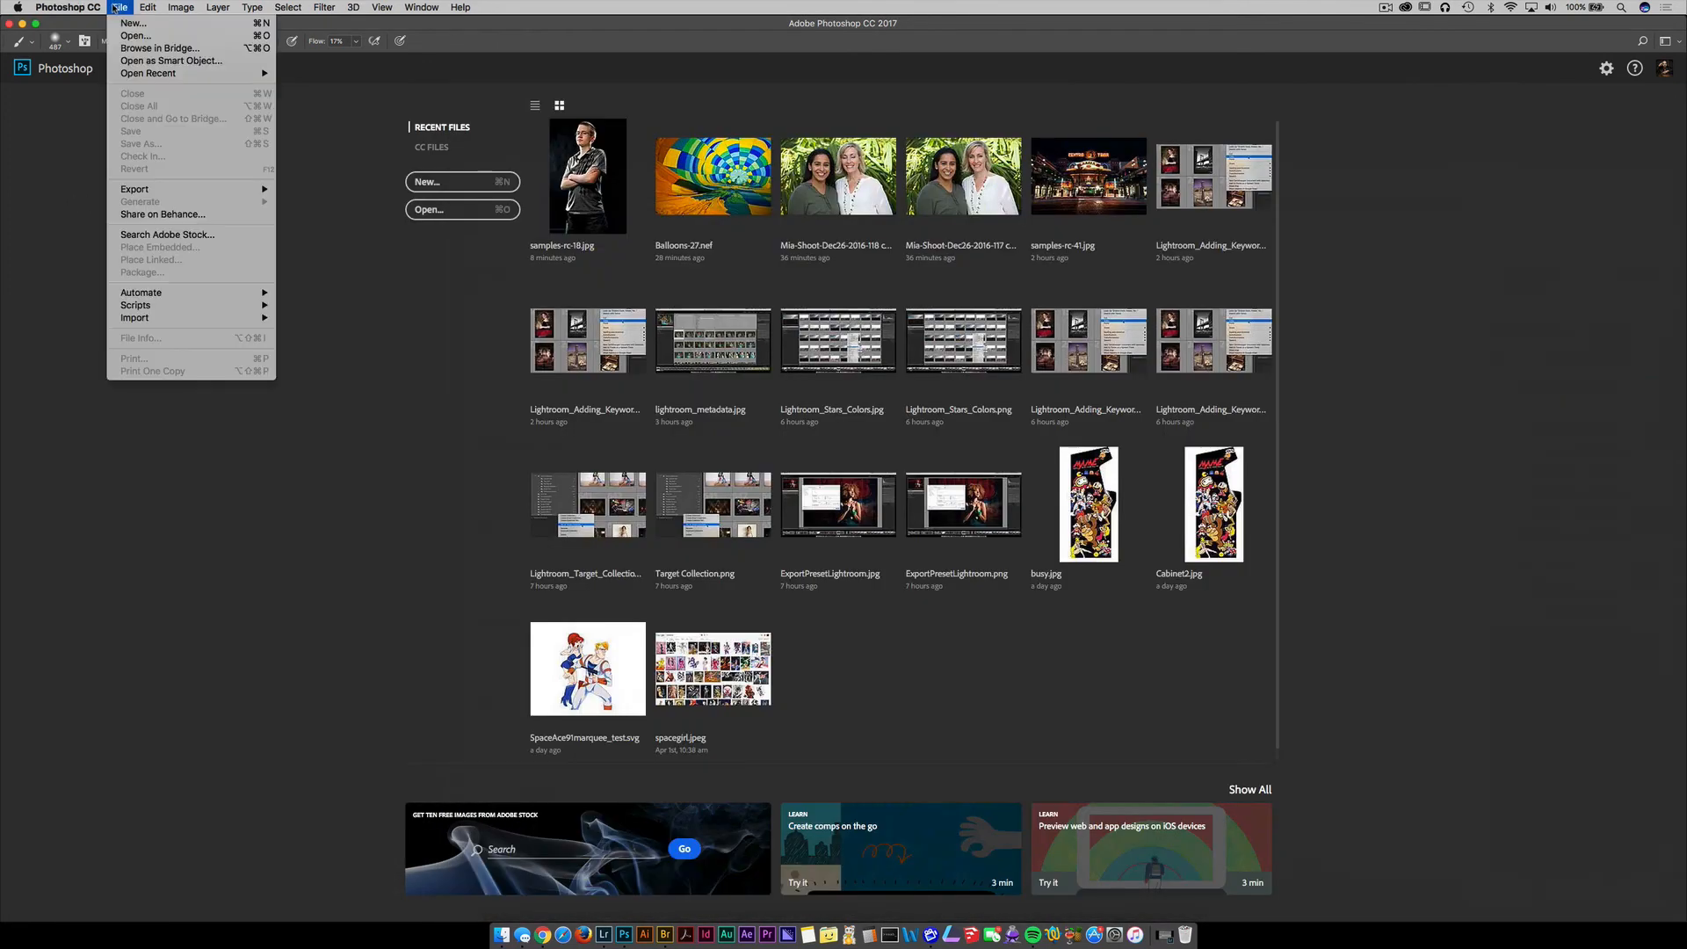
pyautogui.click(132, 24)
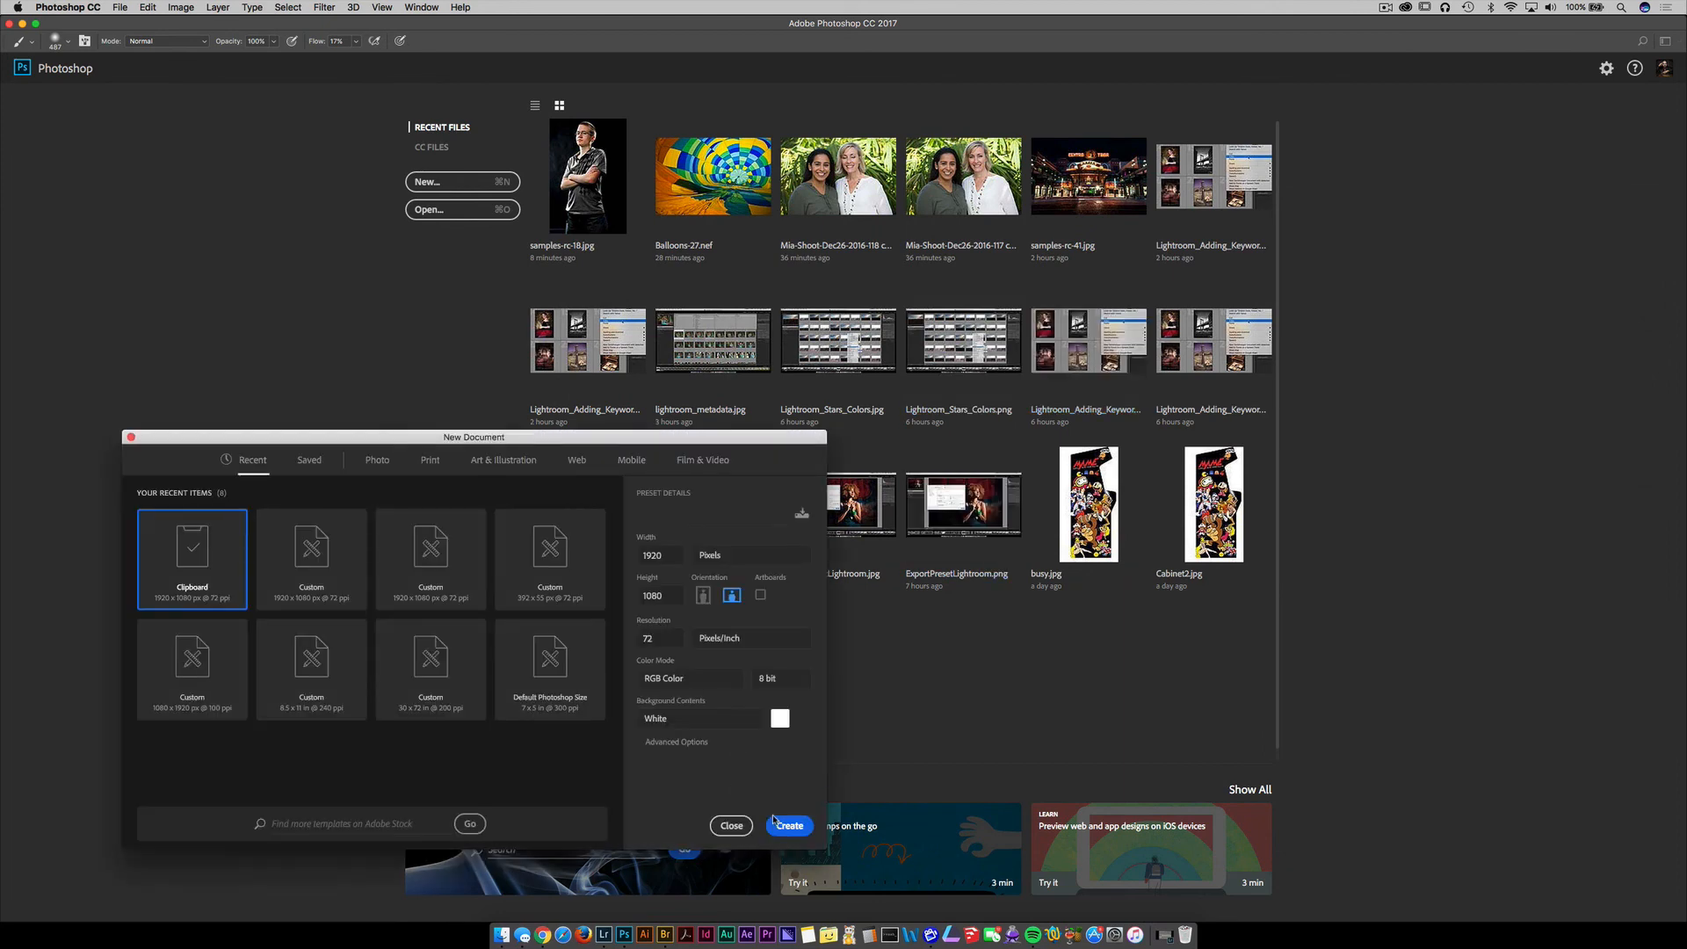
pyautogui.click(786, 827)
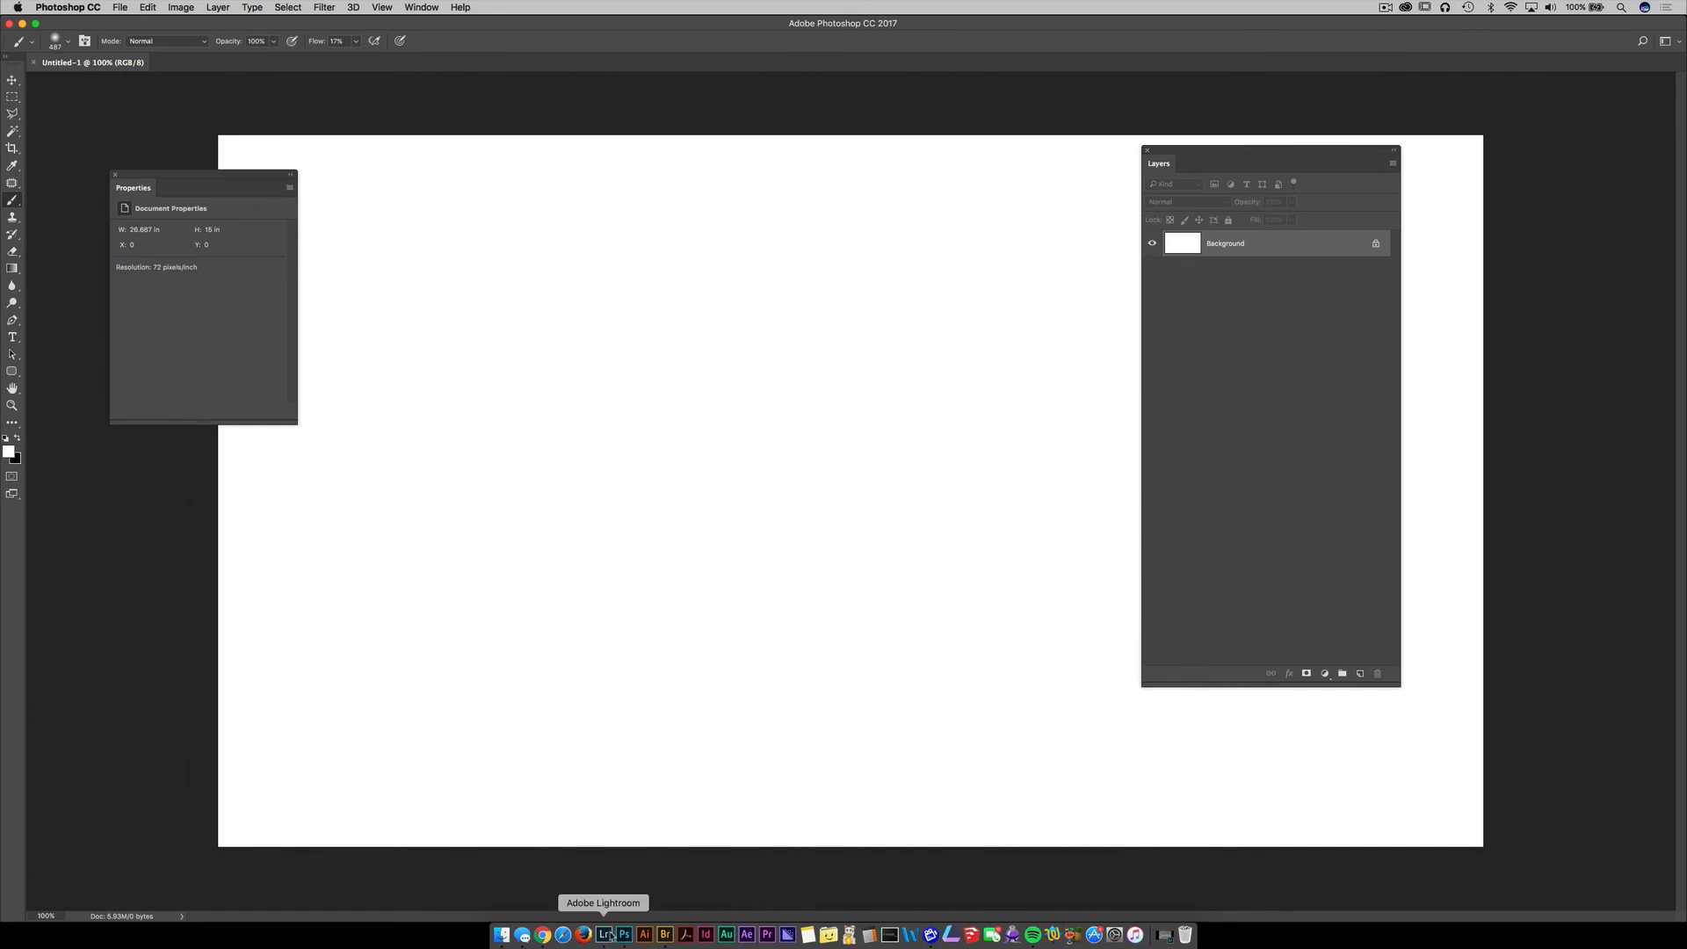
# - Check the progress of the JPEG save in Adobe Bridge's Camera Raw window and return to the blank document in Photoshop
pyautogui.click(665, 937)
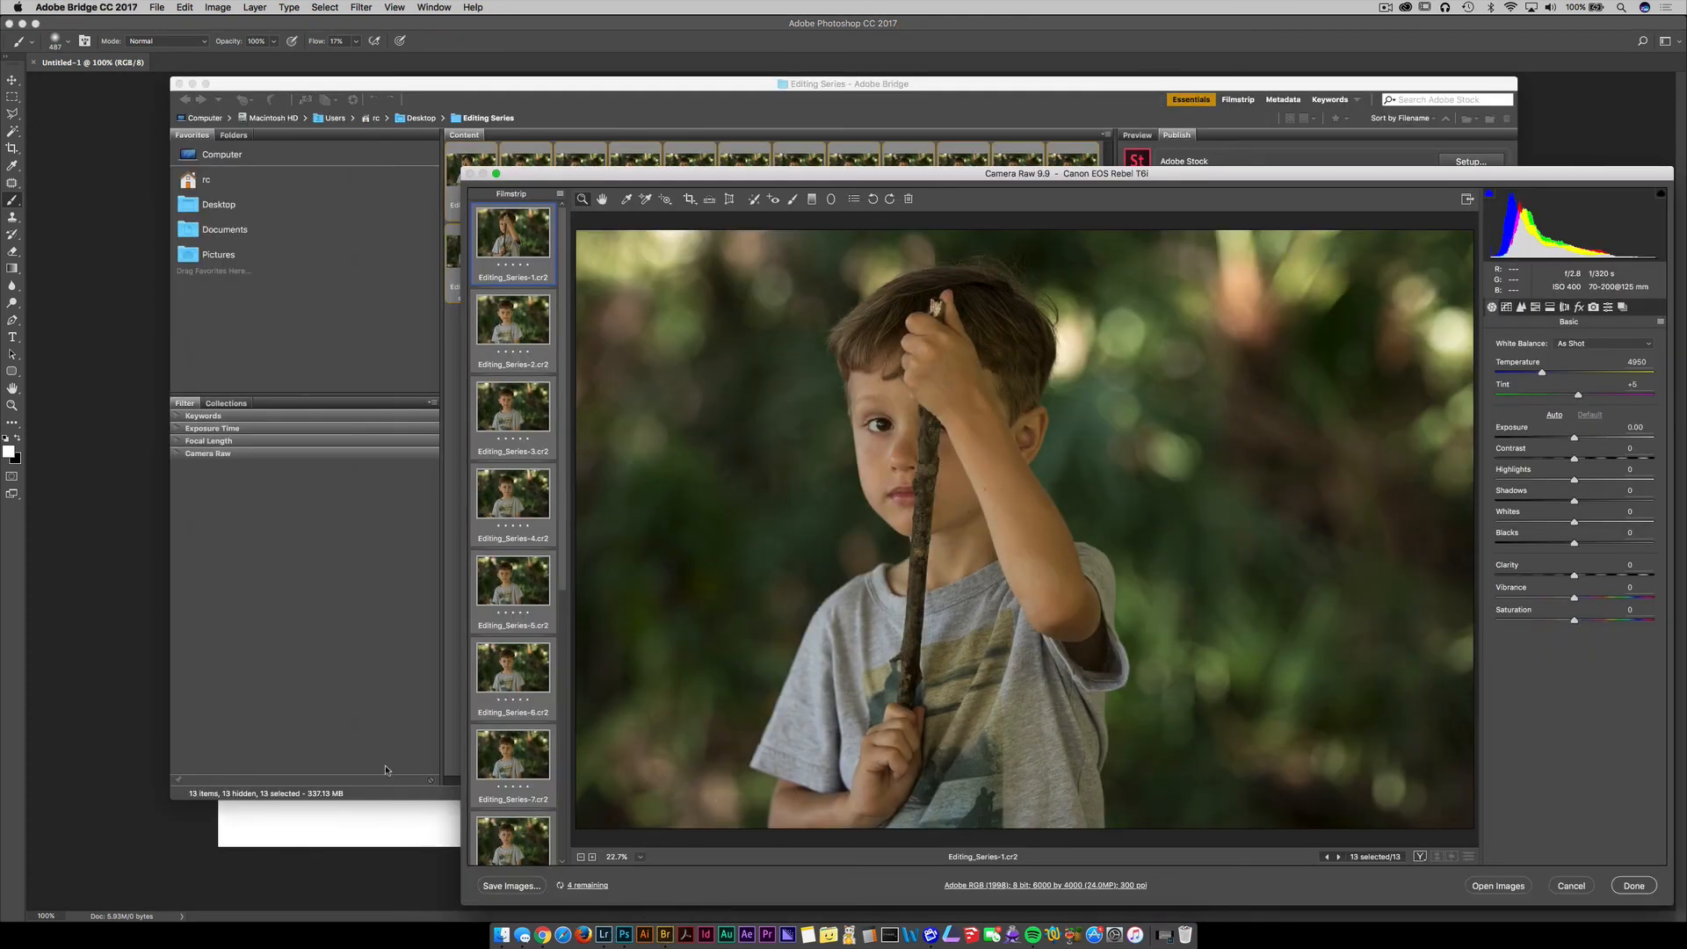
pyautogui.click(351, 870)
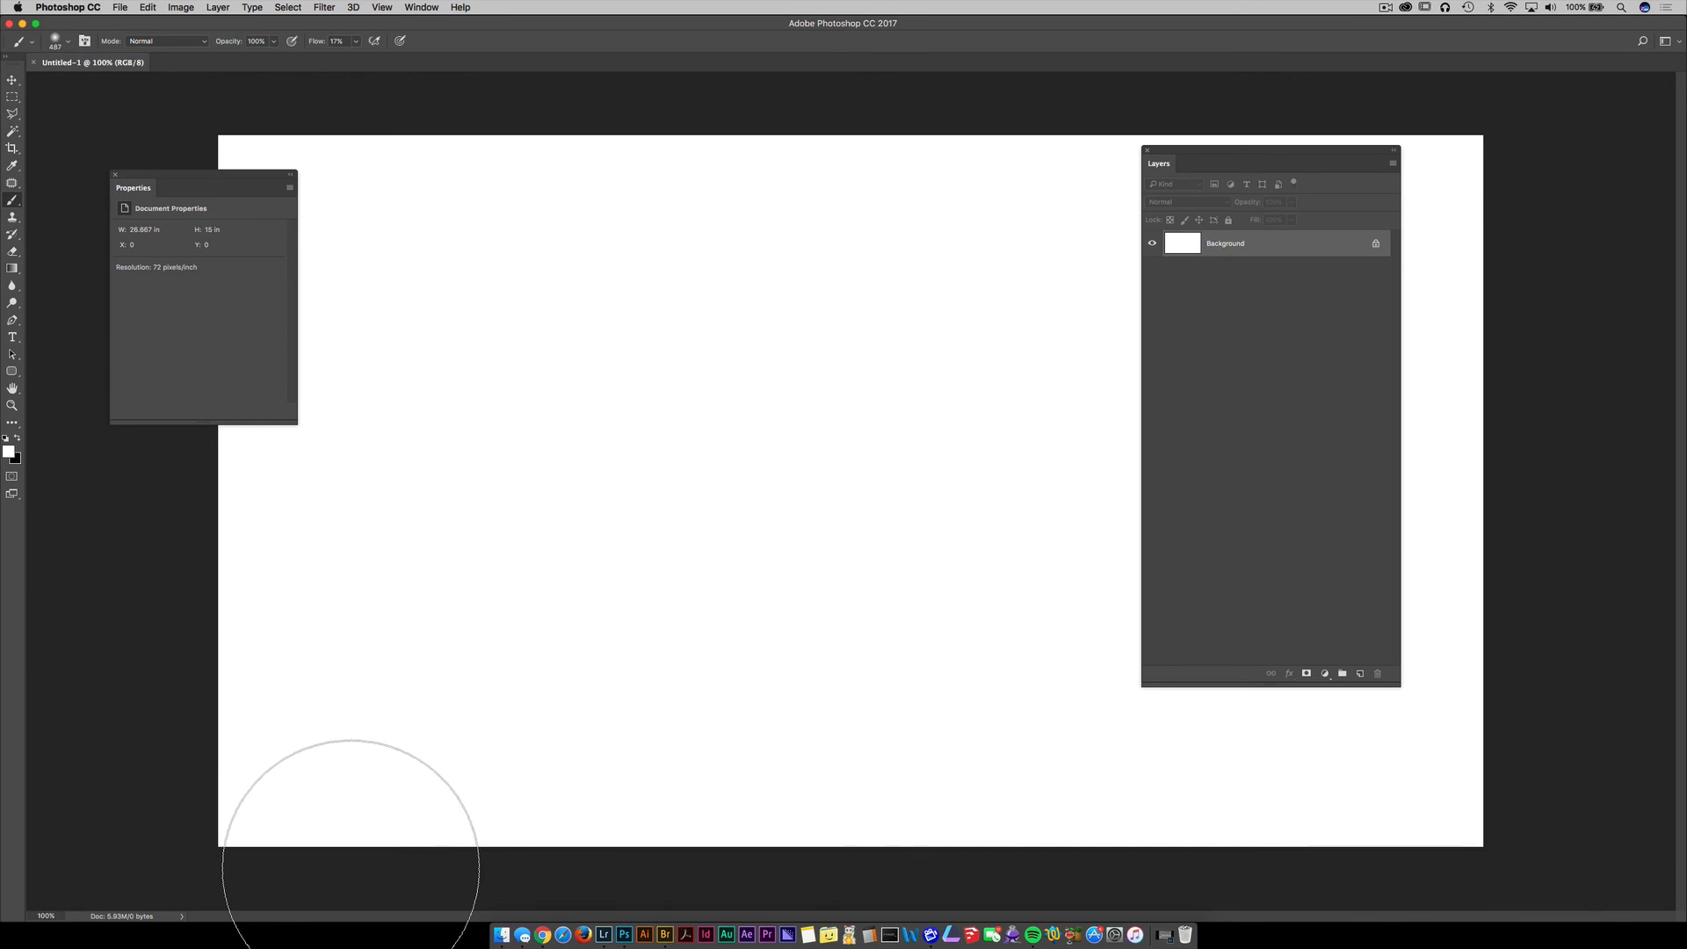
pyautogui.click(665, 936)
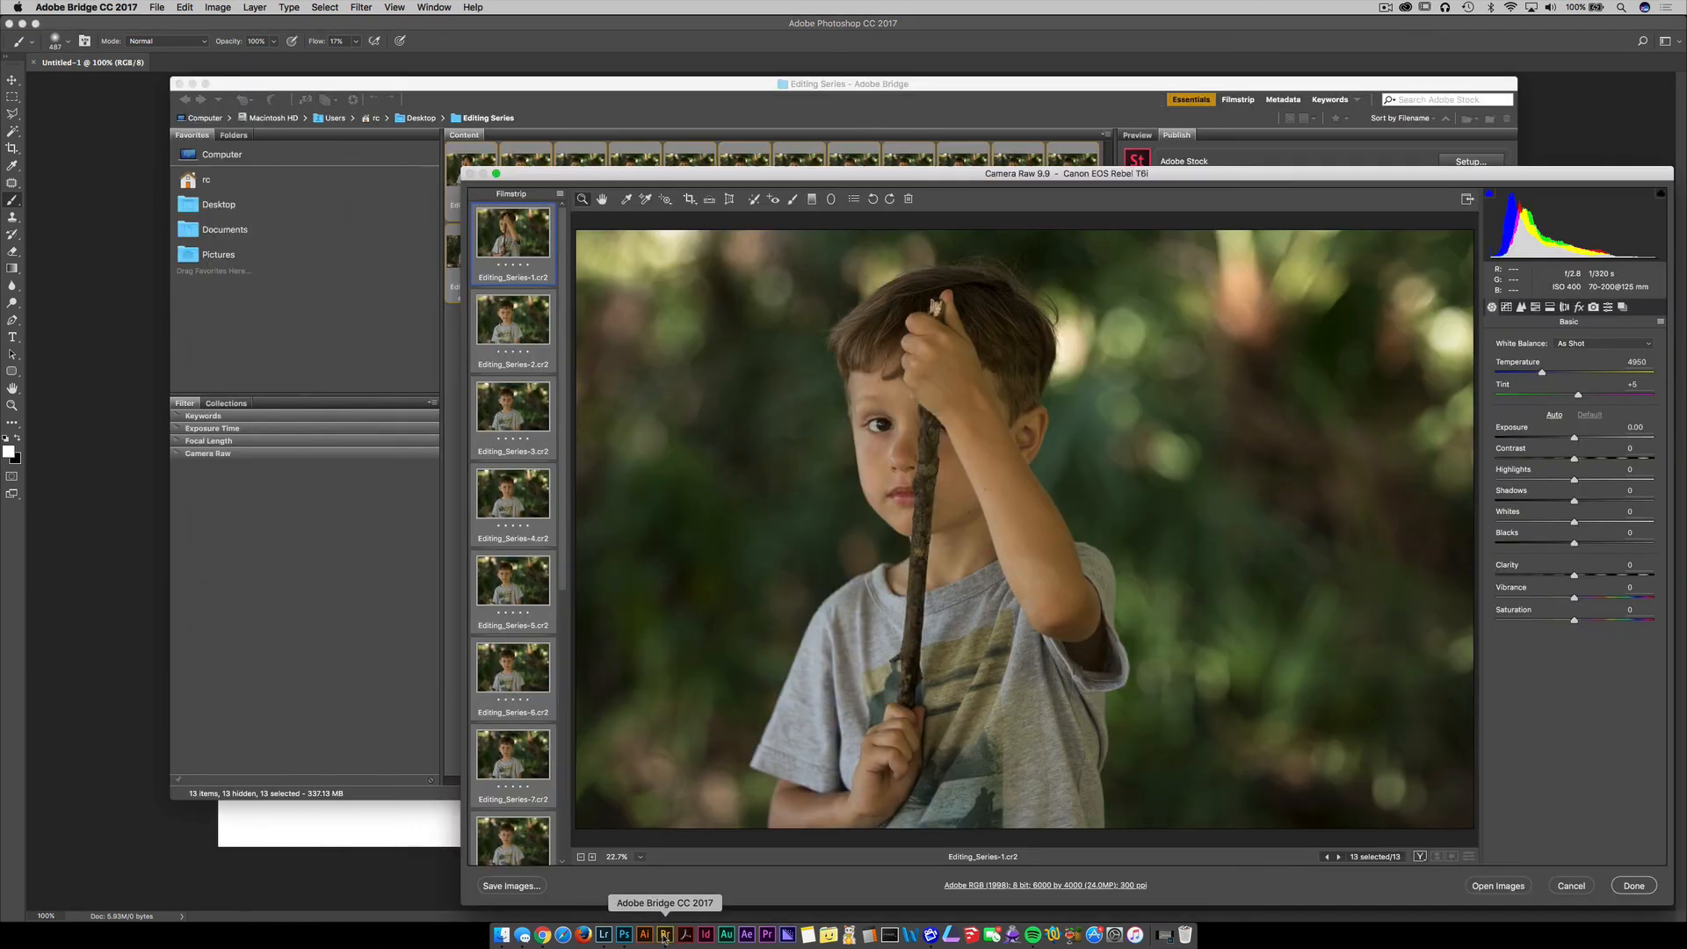
pyautogui.click(211, 870)
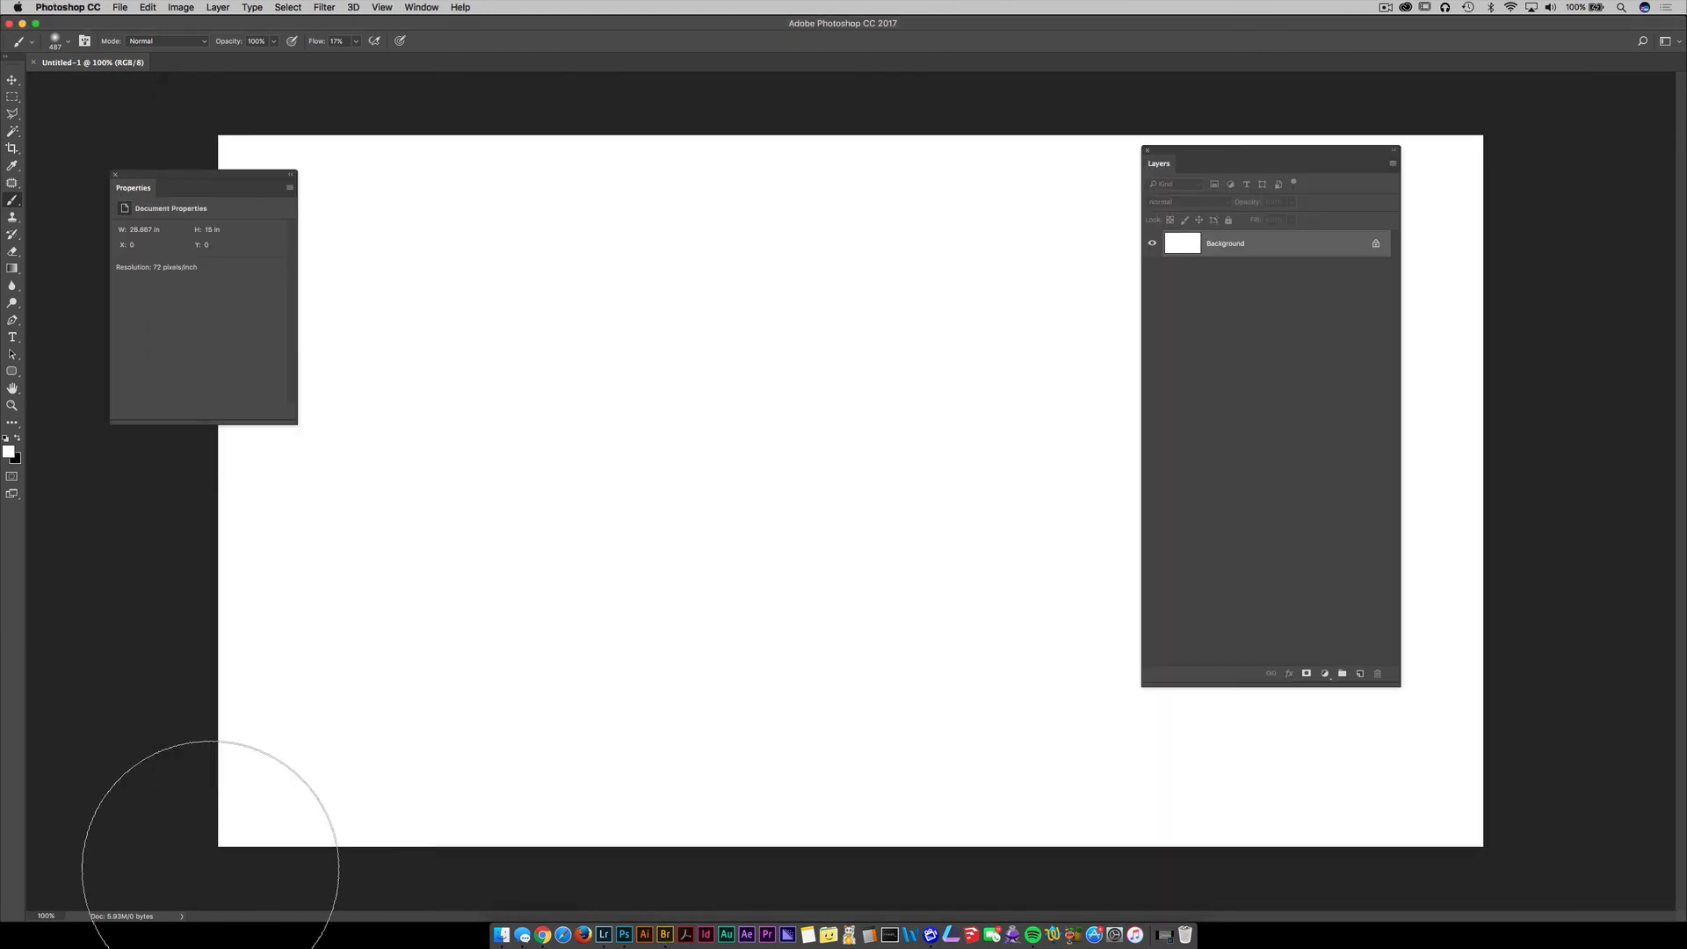